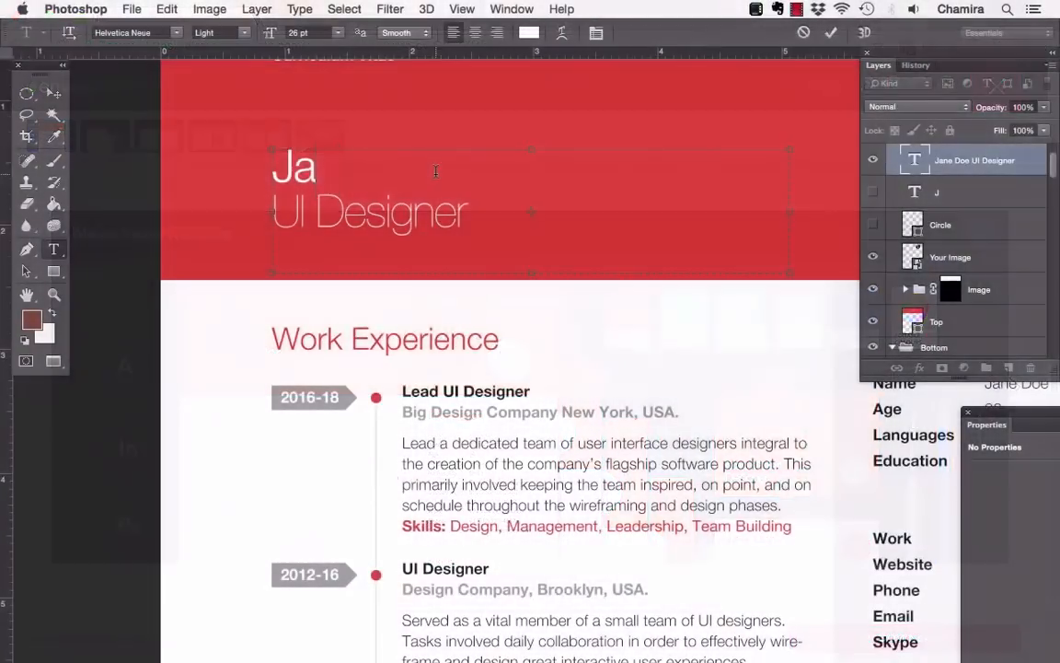
# Complete the applicant's full name above the UI Designer title in the resume header and review the page layout.
pyautogui.write('ne Doe')
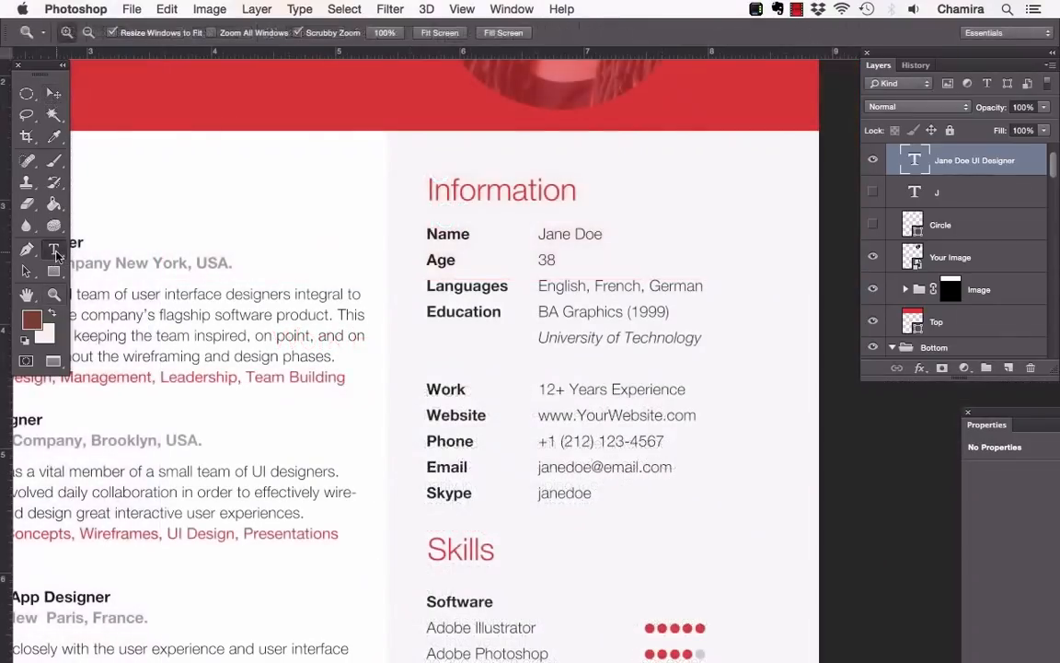
pyautogui.click(55, 252)
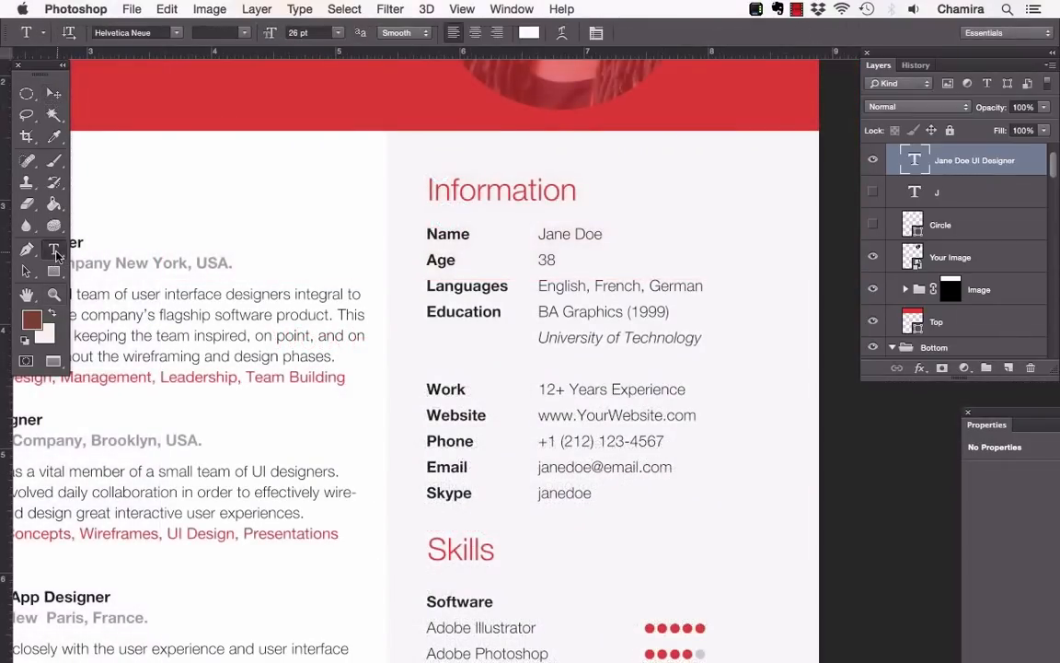
pyautogui.moveTo(429, 235); pyautogui.dragTo(496, 287)
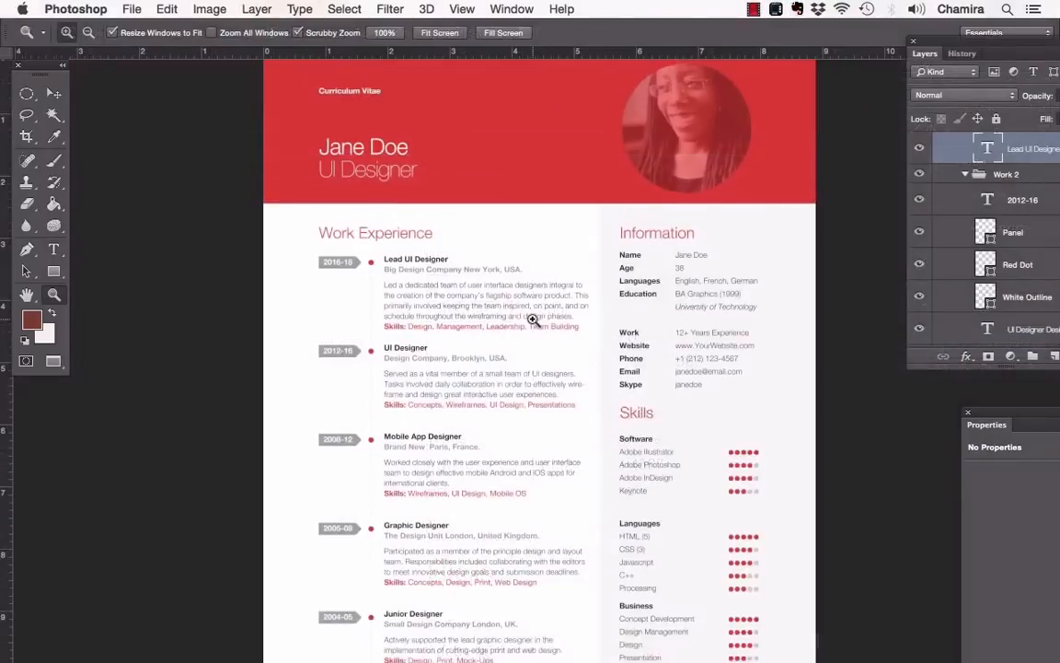
pyautogui.scroll(-5, 532, 319)
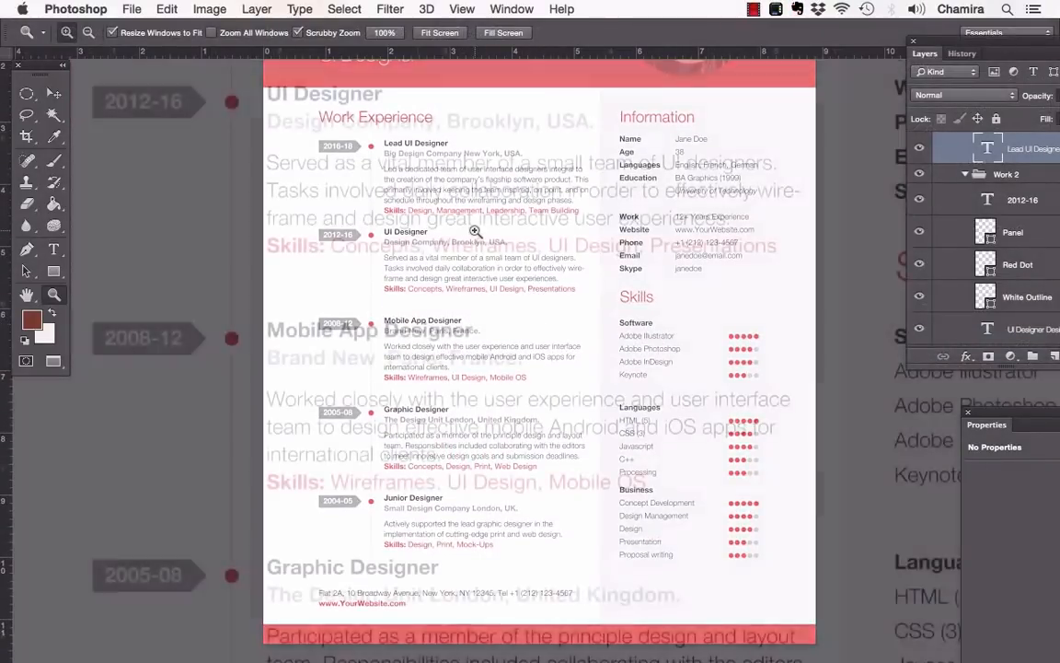
pyautogui.scroll(-10, 416, 236)
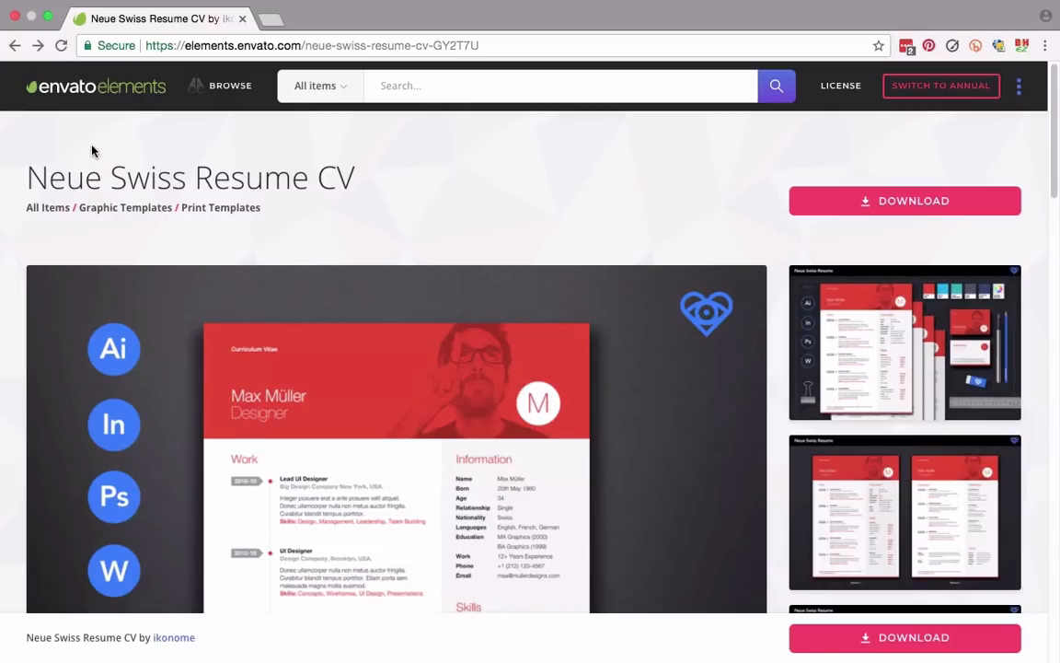
# In Chrome, examine the Neue Swiss Resume CV preview images for page layouts and color variations.
pyautogui.scroll(-1, 595, 168)
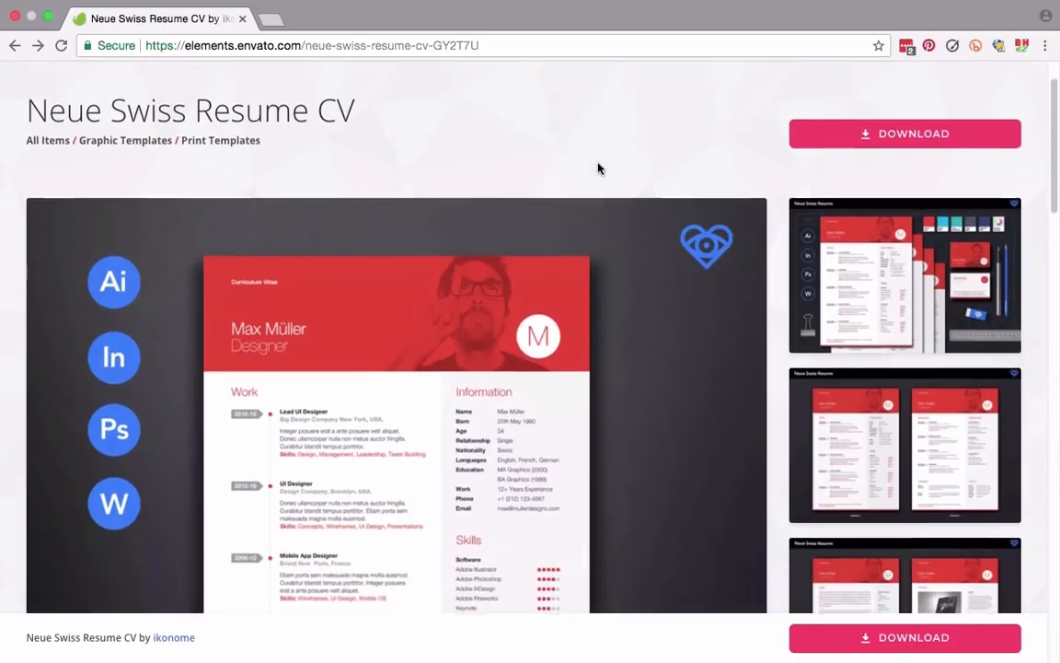
pyautogui.click(883, 286)
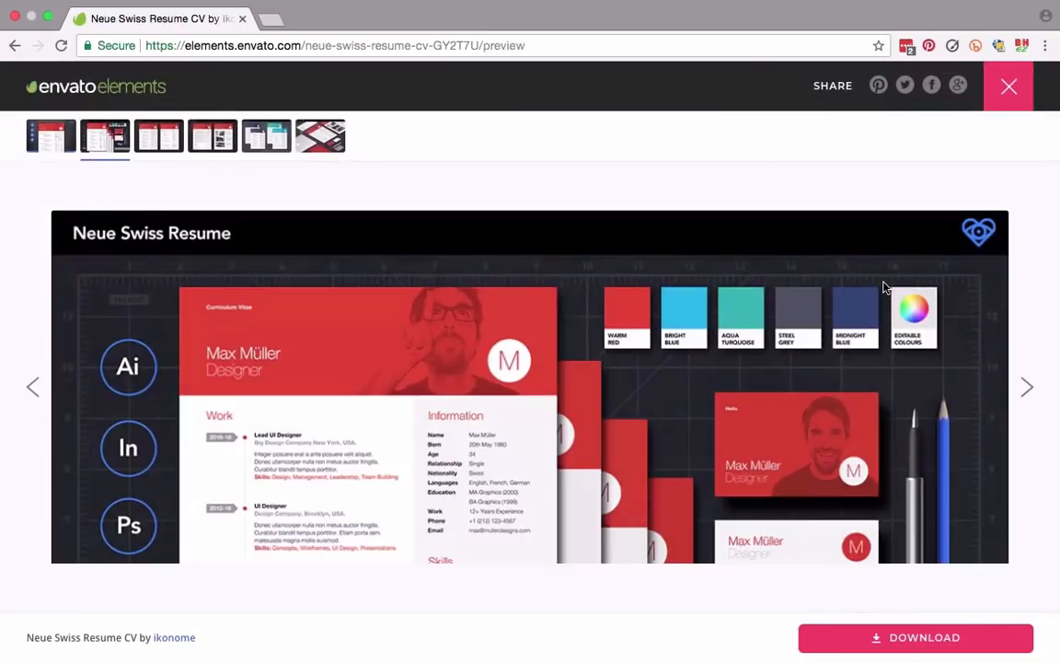
pyautogui.click(1025, 390)
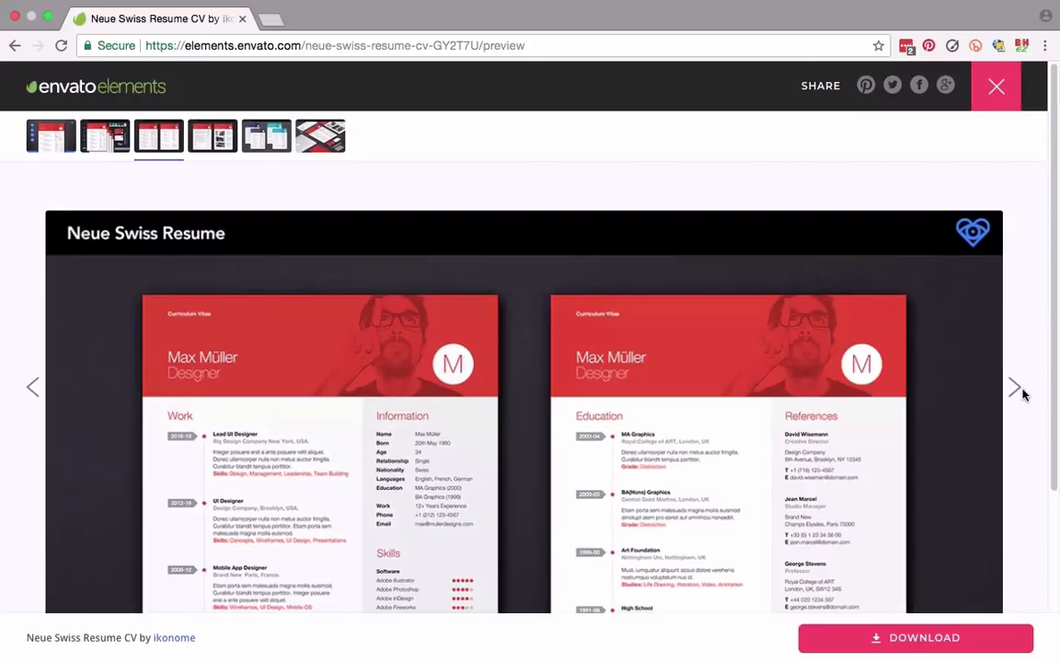
pyautogui.scroll(-3, 1012, 394)
pyautogui.click(1016, 226)
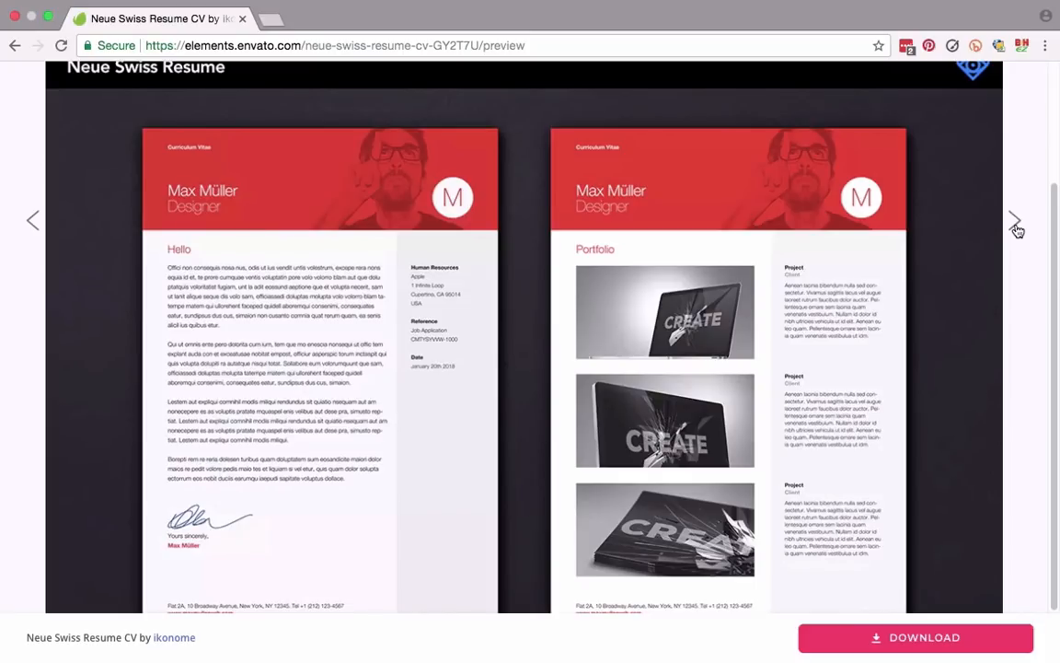
pyautogui.click(1016, 226)
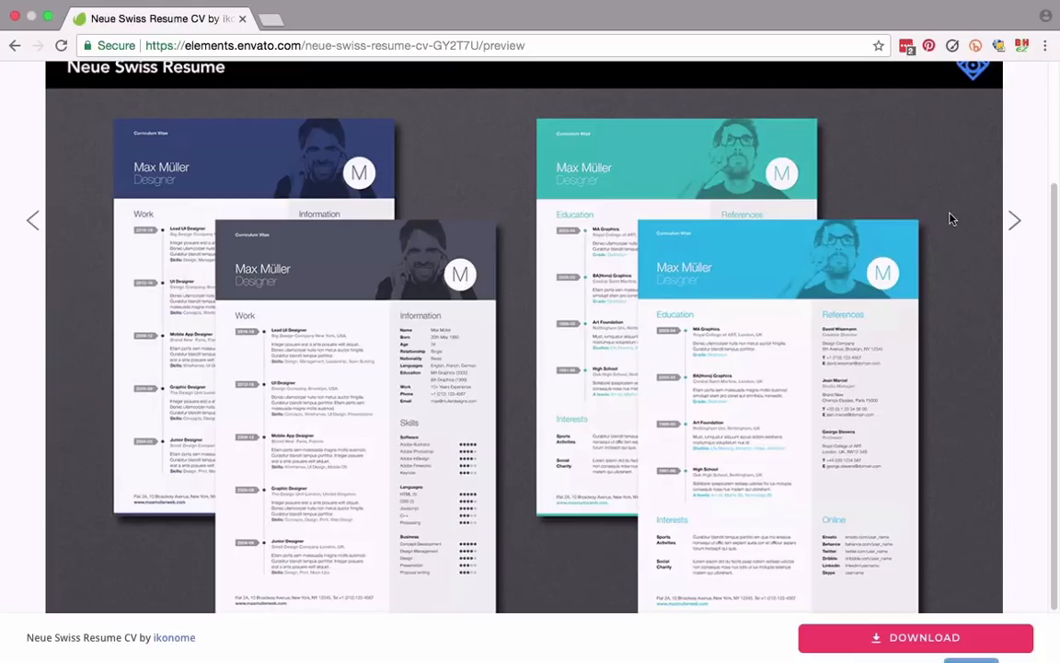
pyautogui.scroll(3, 907, 201)
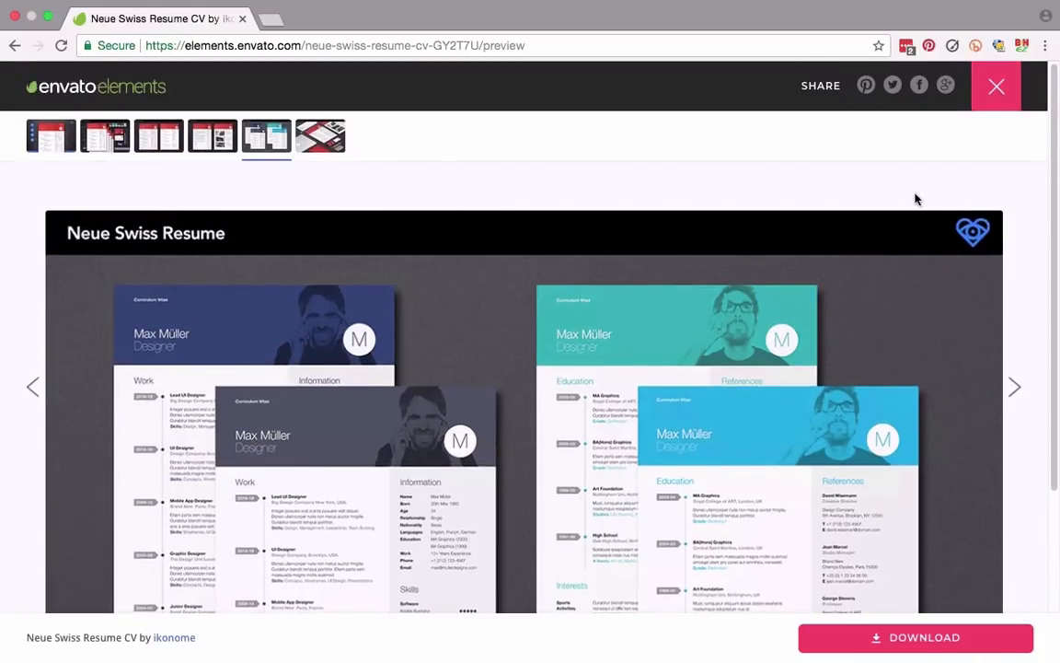
pyautogui.click(978, 104)
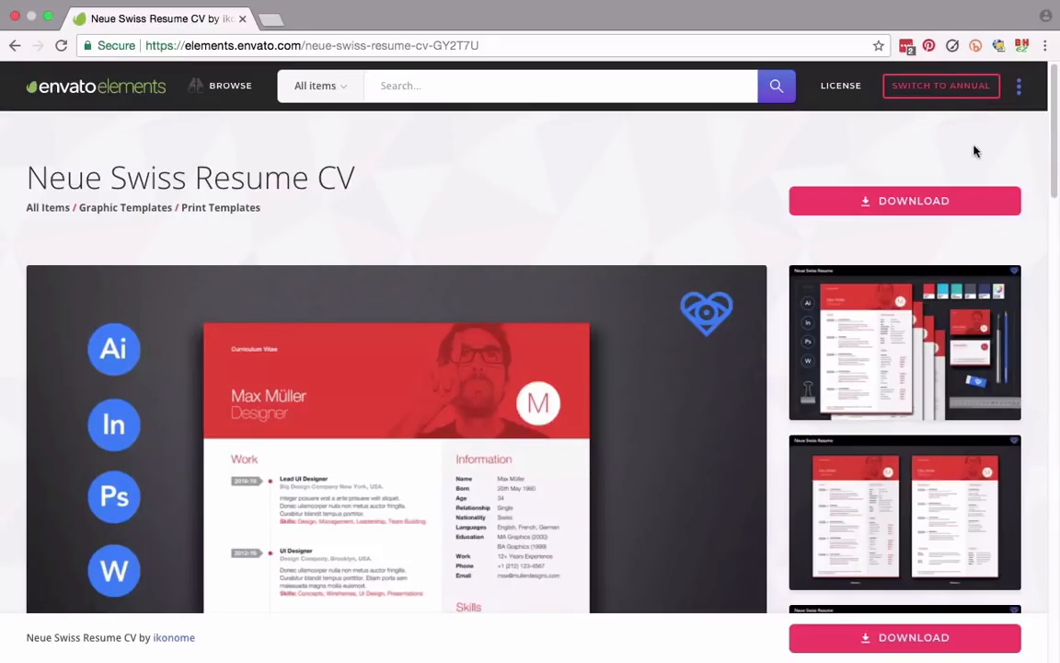
# Open the download options for the Neue Swiss Resume CV template and choose Trial Use.
pyautogui.click(926, 202)
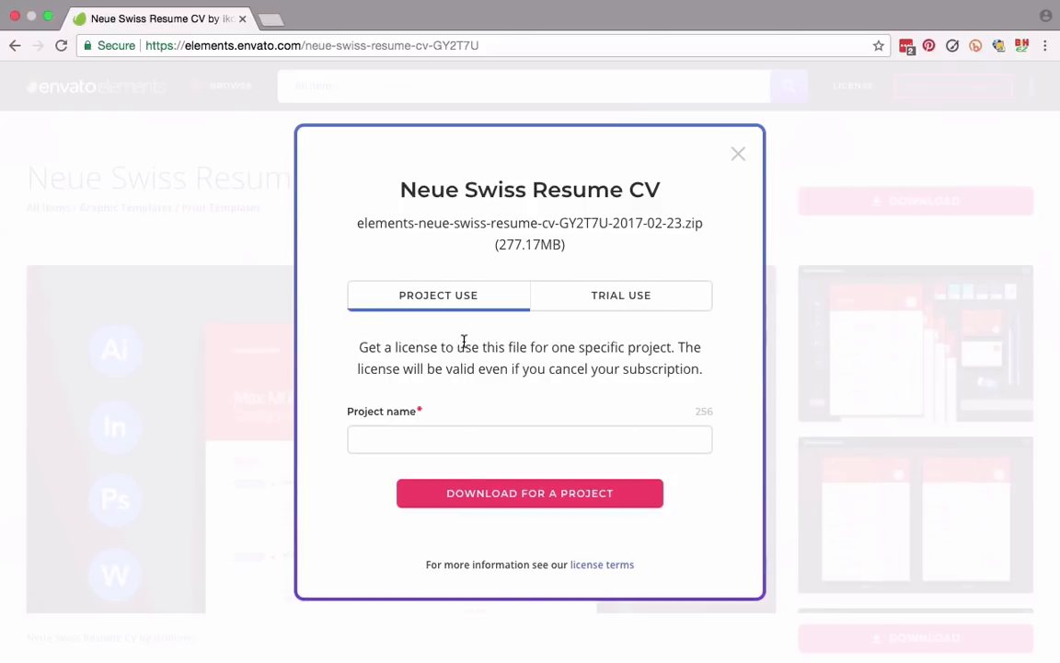
pyautogui.click(628, 299)
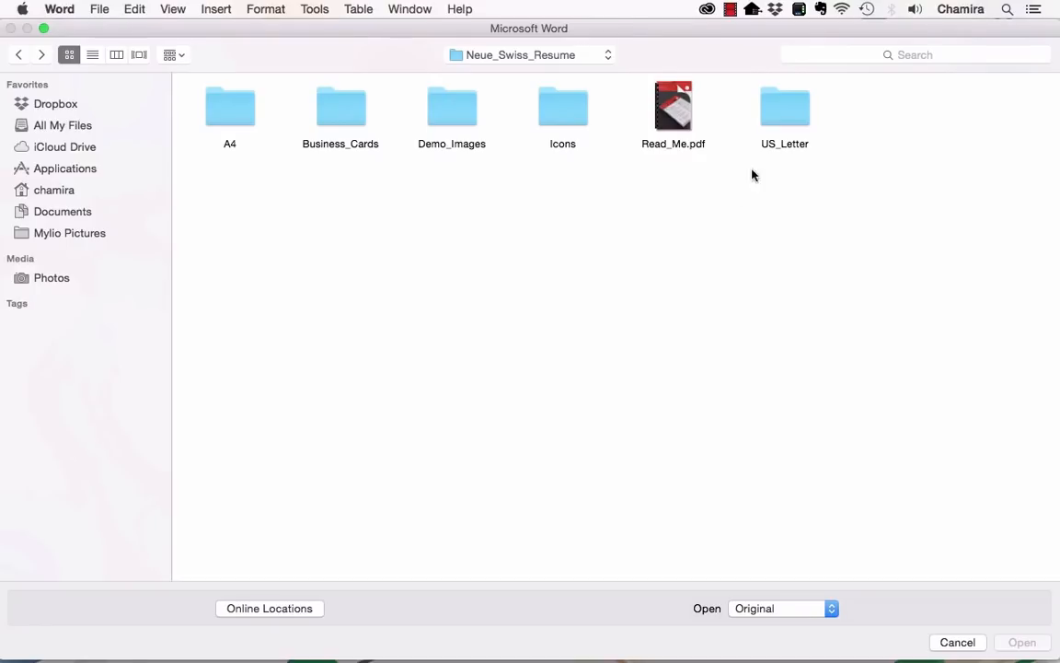
# In Word, open NeueSwiss_US_Helvetica_RED.docx from the Helvetica folder inside US_Letter/Word.
pyautogui.doubleClick(780, 116)
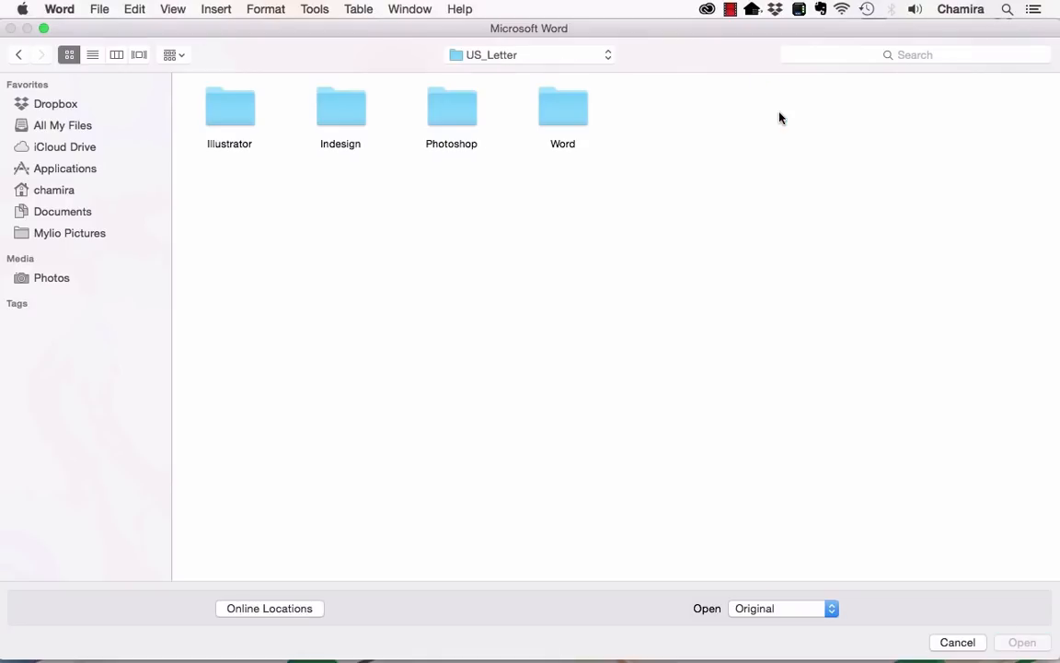
pyautogui.doubleClick(558, 106)
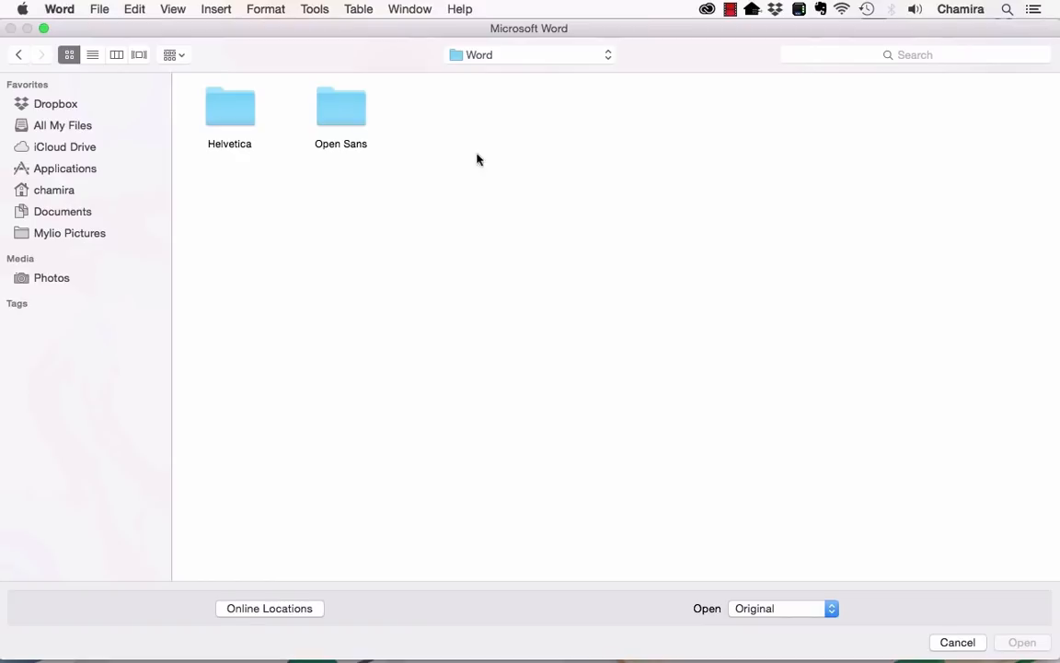
pyautogui.click(228, 108)
pyautogui.doubleClick(228, 108)
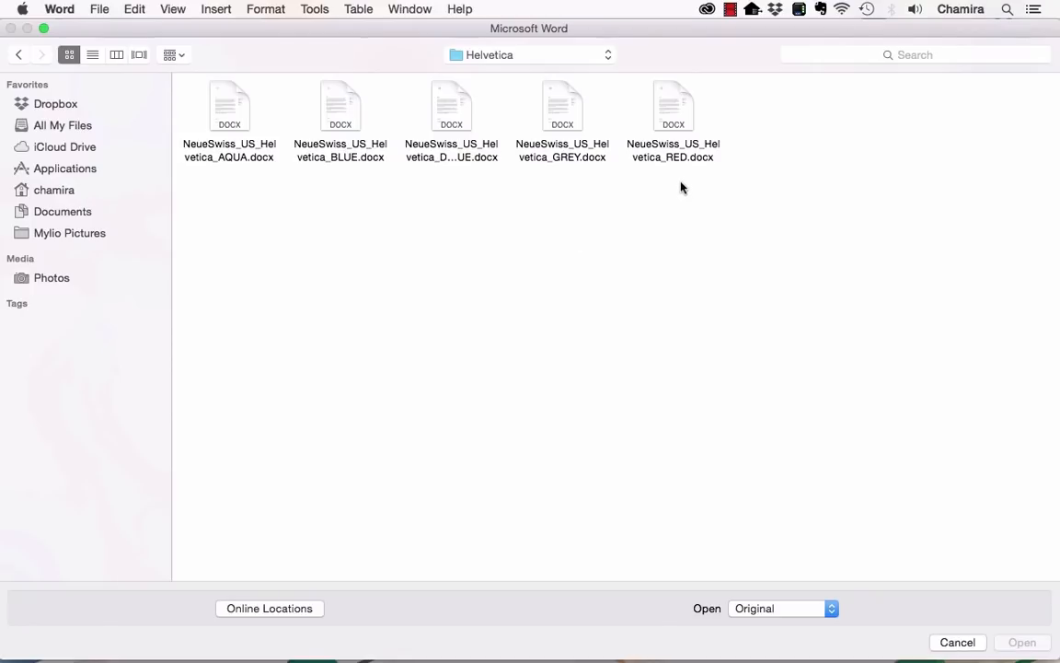
pyautogui.click(672, 120)
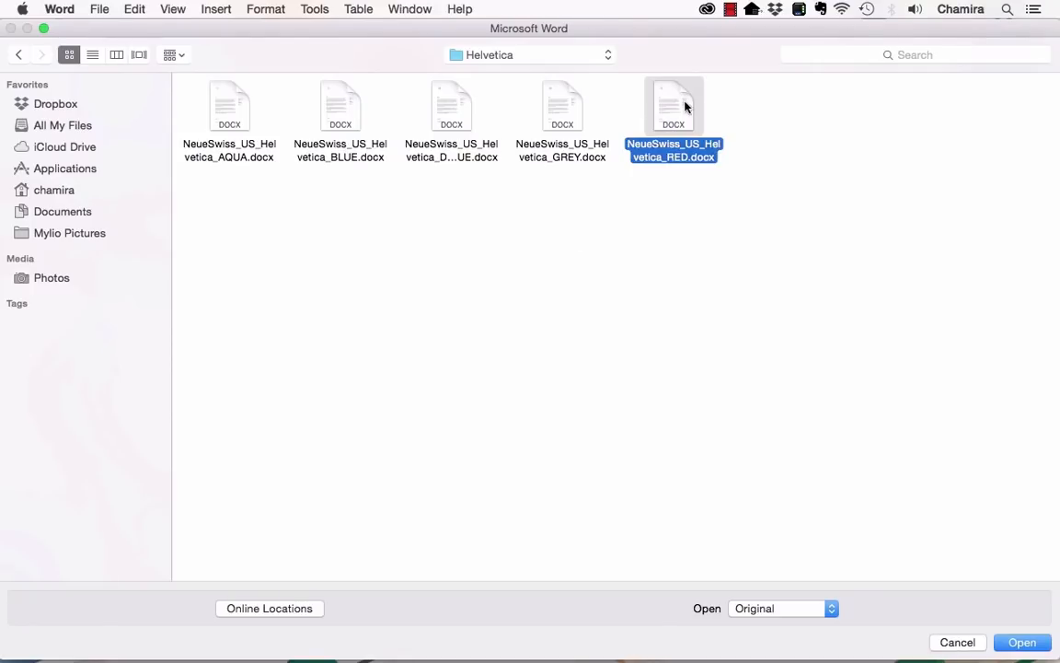
pyautogui.click(1021, 641)
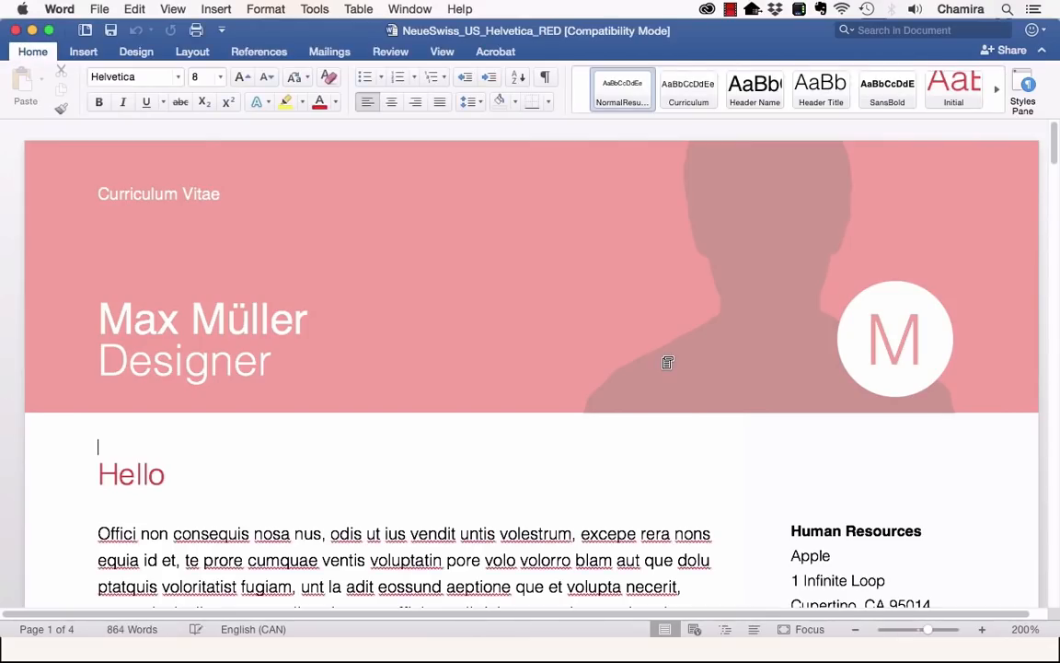
# Look through the cover letter and the resume page with its work, information and skills sections.
pyautogui.scroll(-15, 667, 362)
pyautogui.scroll(-15, 662, 358)
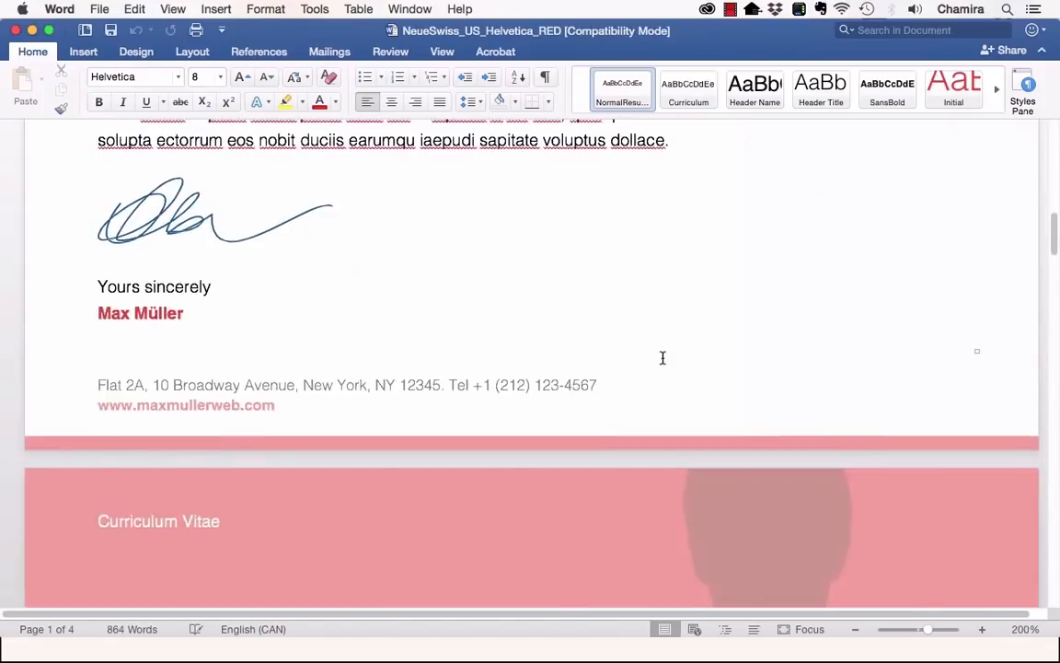
pyautogui.scroll(-8, 667, 362)
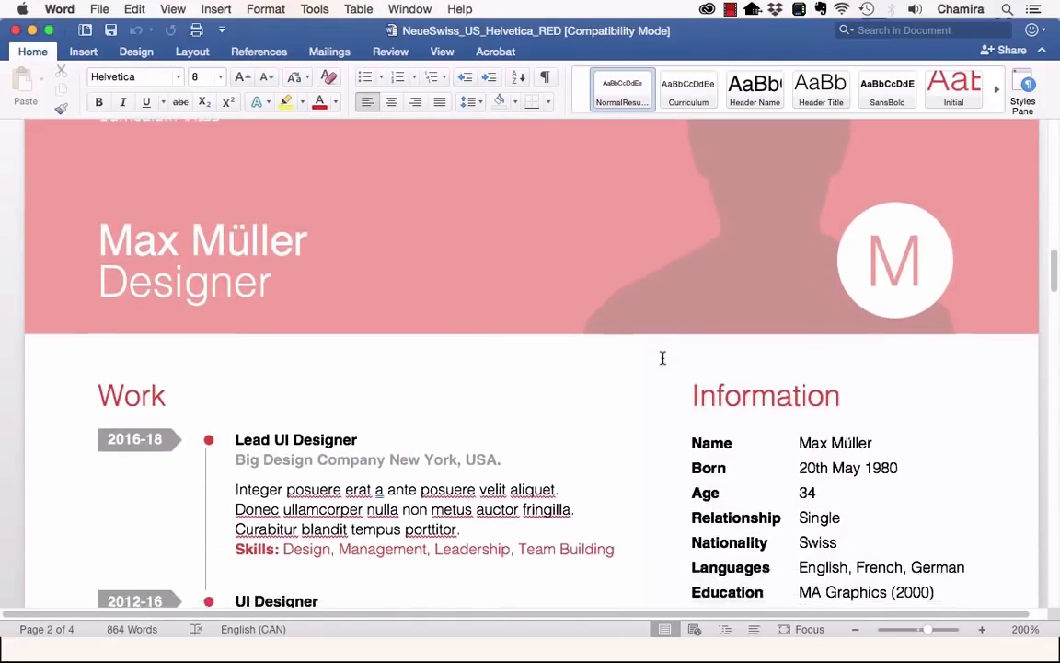
pyautogui.scroll(-10, 659, 363)
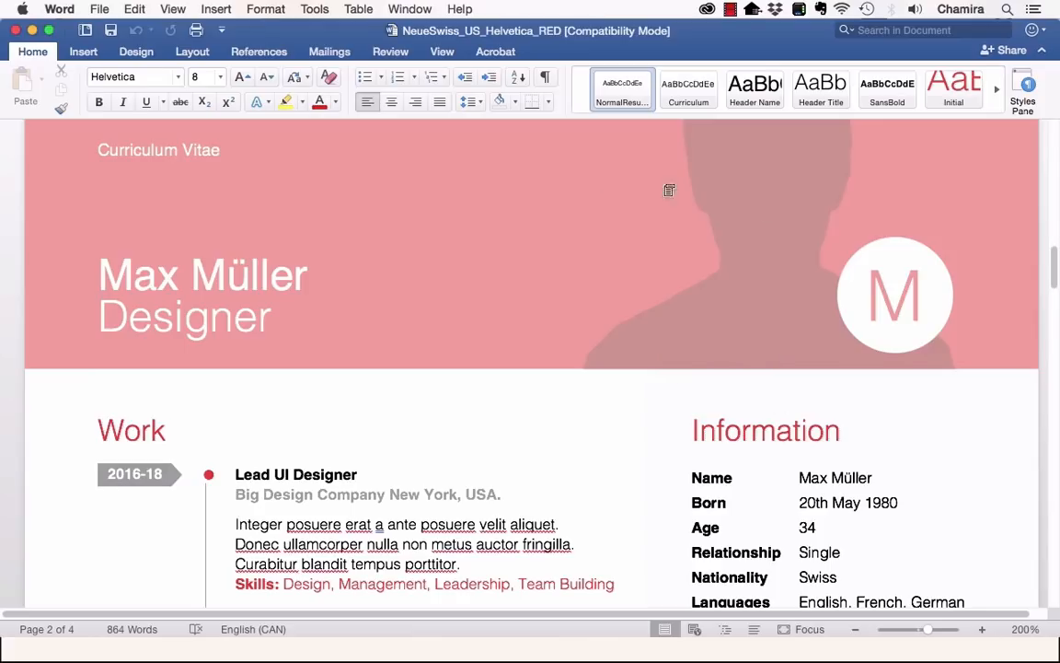
pyautogui.scroll(2, 541, 292)
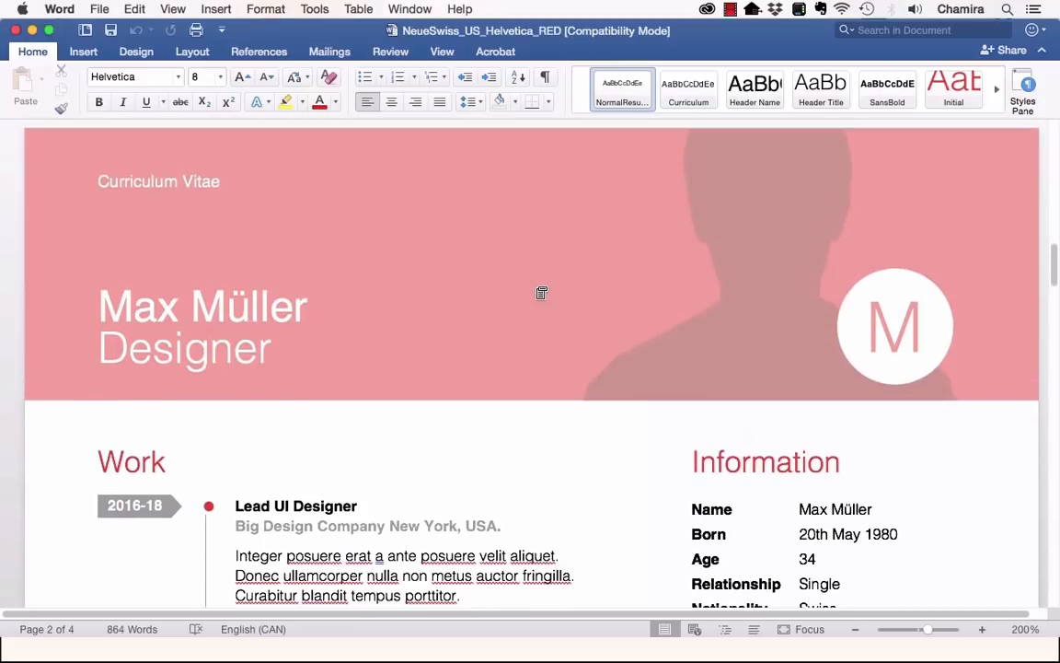
pyautogui.scroll(-20, 529, 294)
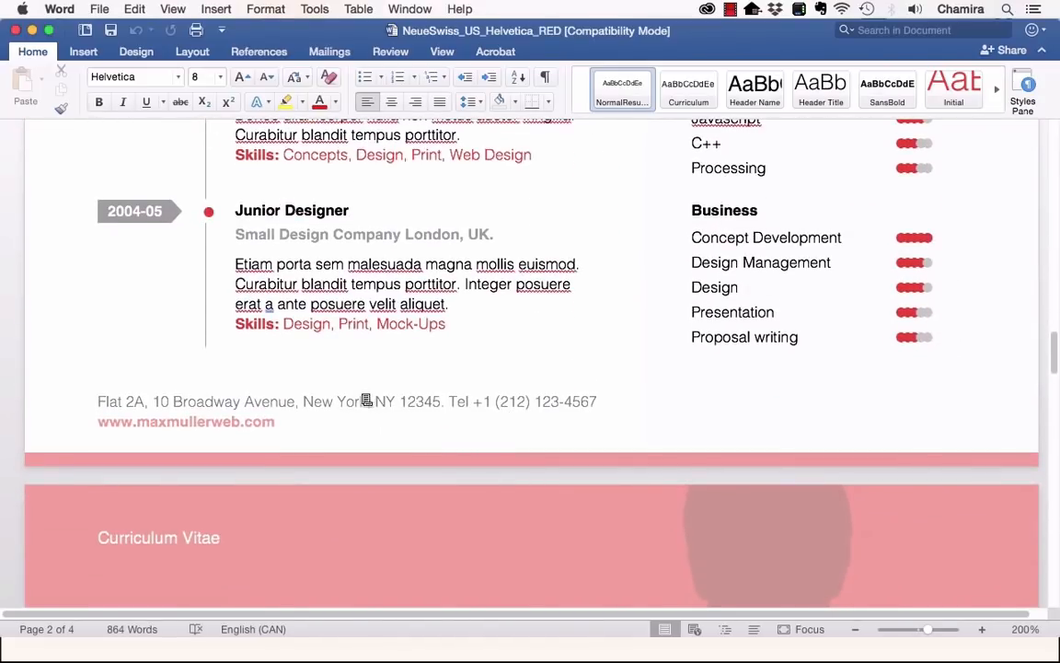
pyautogui.scroll(15, 303, 407)
pyautogui.scroll(3, 311, 406)
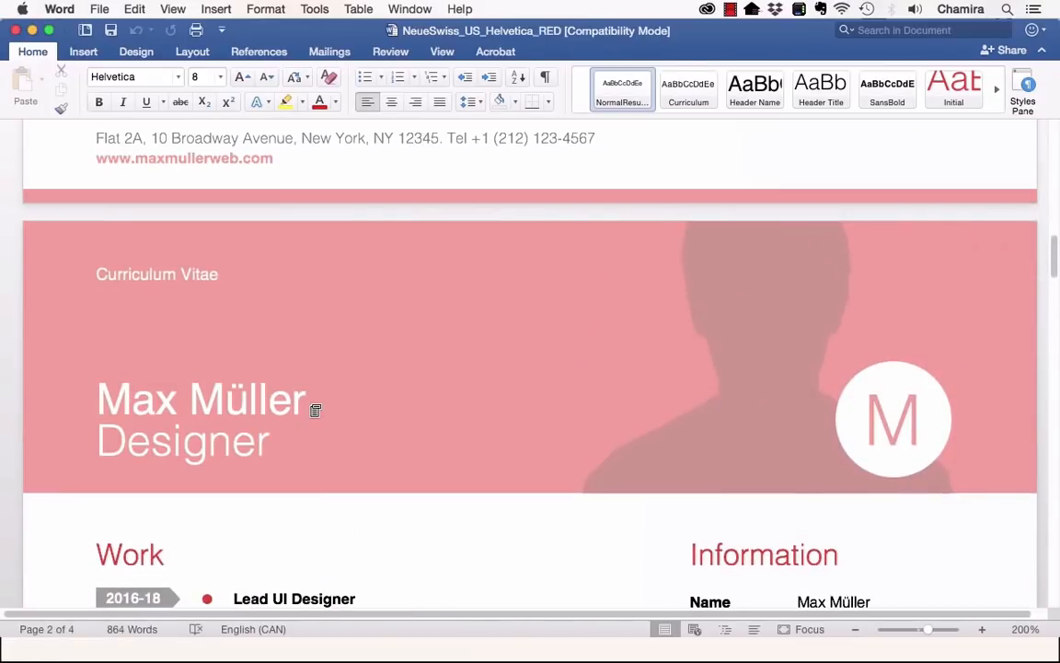
# Open the page 2 header for editing and replace the placeholder name with the applicant's full name.
pyautogui.doubleClick(441, 319)
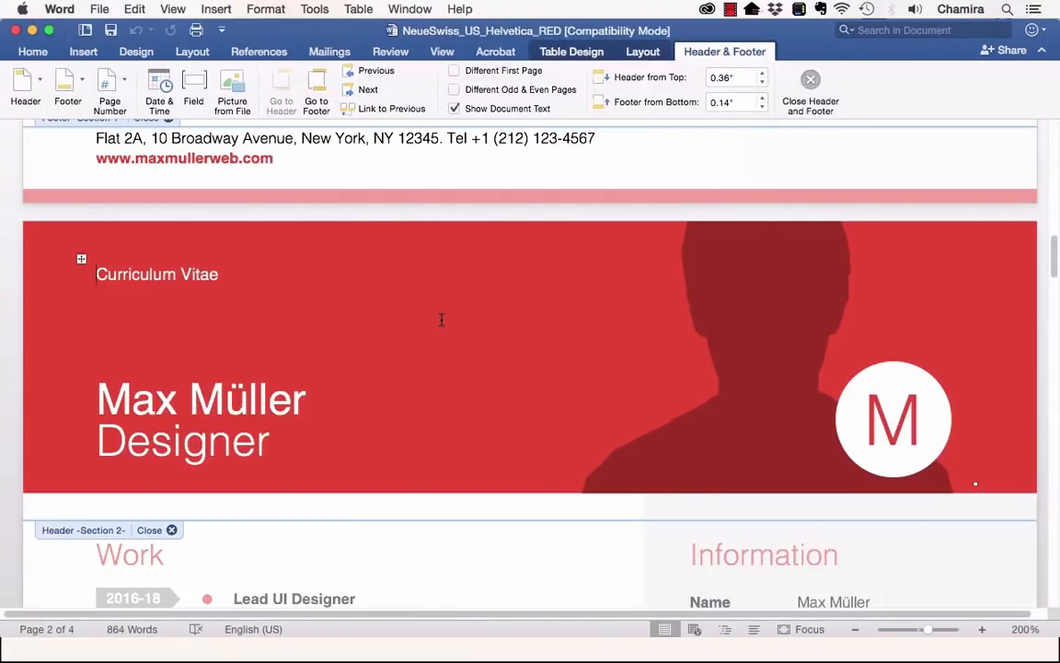
pyautogui.scroll(-1, 441, 320)
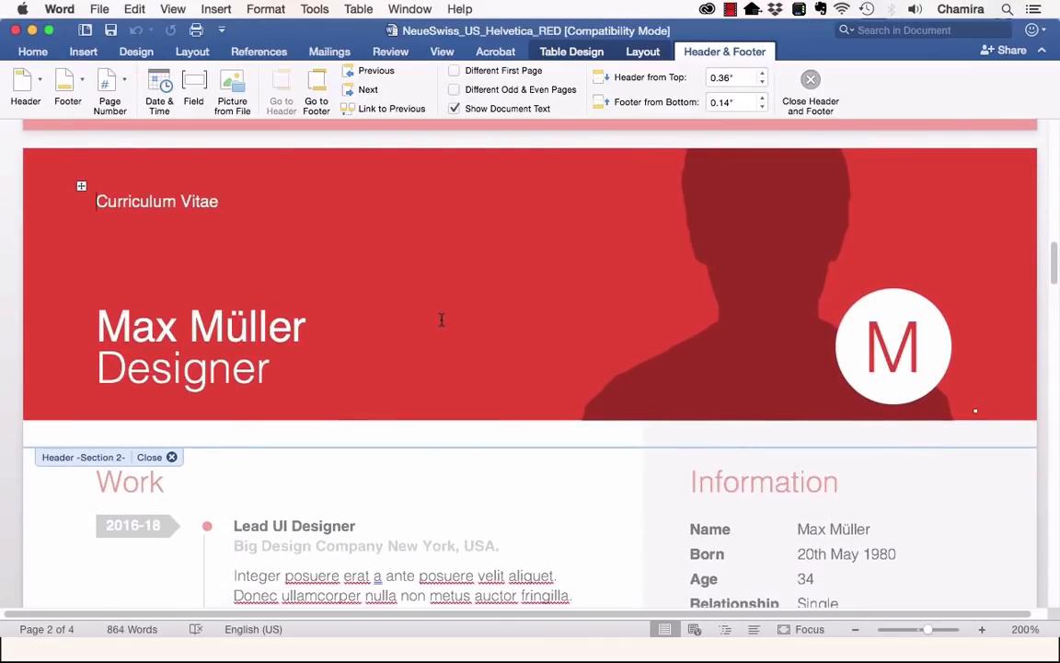
pyautogui.click(221, 328)
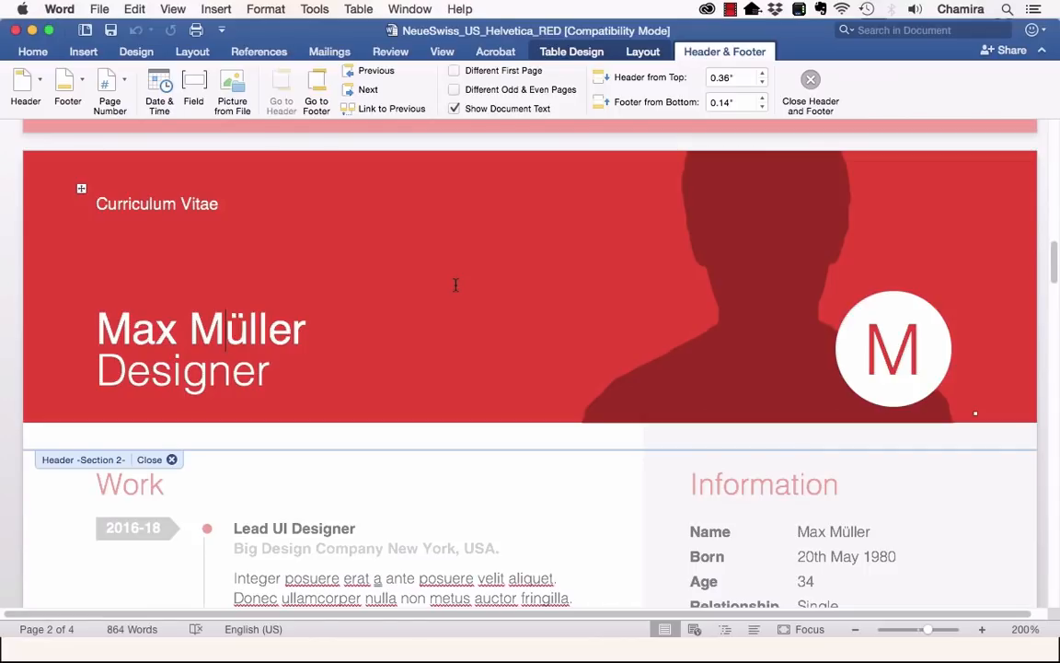
pyautogui.click(282, 329)
pyautogui.press('BackSpace')
pyautogui.press('BackSpace')
pyautogui.press('BackSpace')
pyautogui.press('BackSpace')
pyautogui.press('BackSpace')
pyautogui.press('BackSpace')
pyautogui.press('BackSpace')
pyautogui.press('BackSpace')
pyautogui.press('BackSpace')
pyautogui.press('BackSpace')
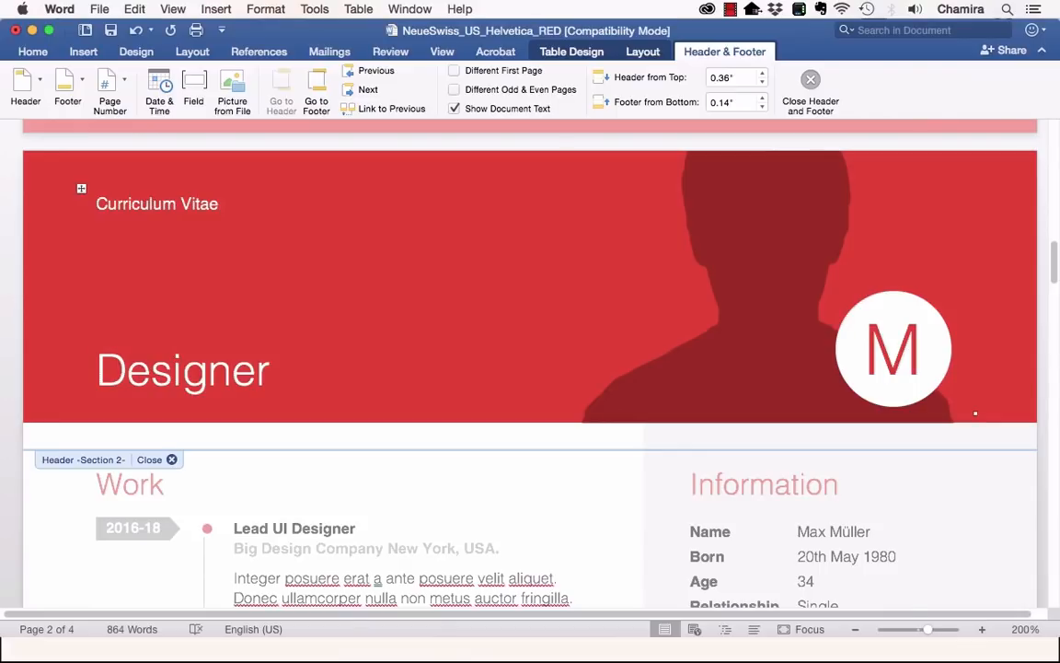
pyautogui.write('Jane Doe')
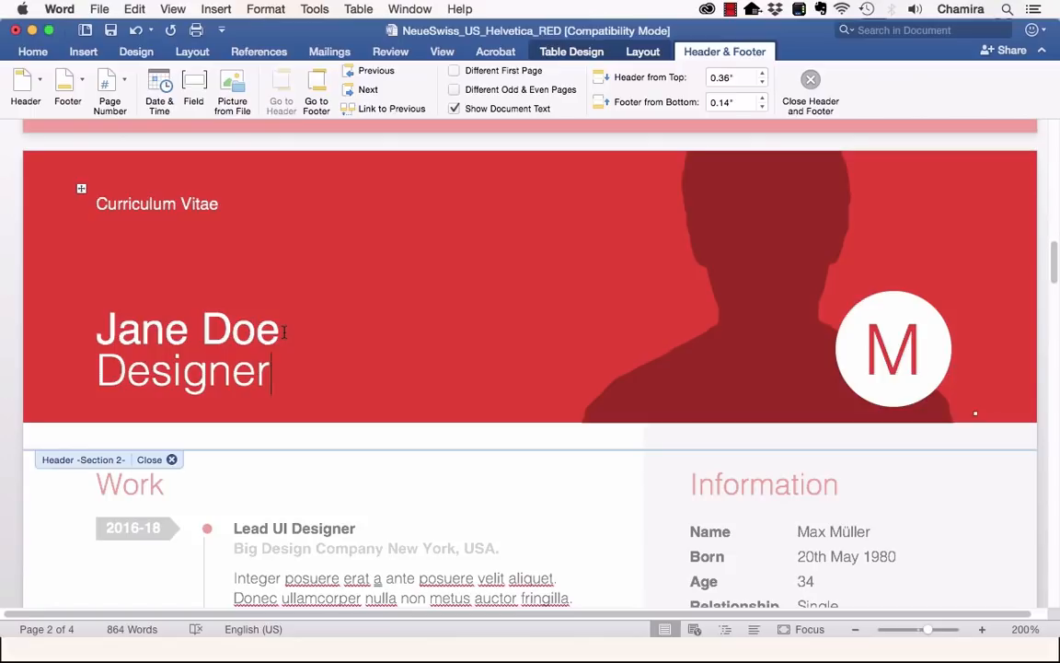
# Replace the job title under the name in the header with UI Designer.
pyautogui.press('BackSpace')
pyautogui.press('BackSpace')
pyautogui.press('BackSpace')
pyautogui.press('BackSpace')
pyautogui.press('BackSpace')
pyautogui.press('BackSpace')
pyautogui.press('BackSpace')
pyautogui.press('BackSpace')
pyautogui.write('UI Designer')
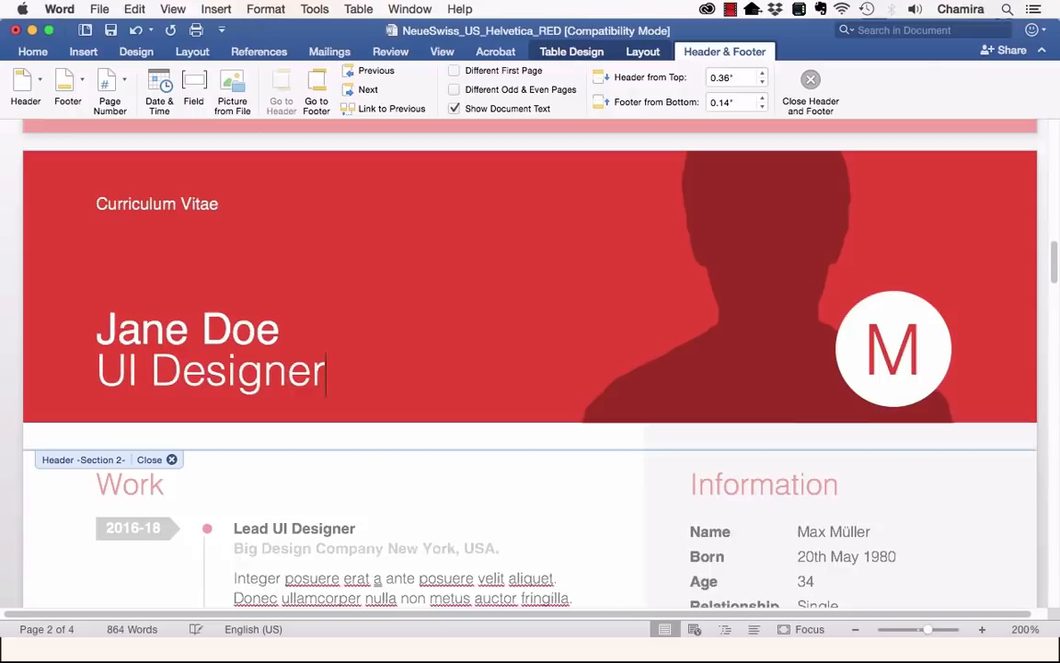
# Delete the white circle with the initial M from the page 2 header.
pyautogui.scroll(-1, 791, 287)
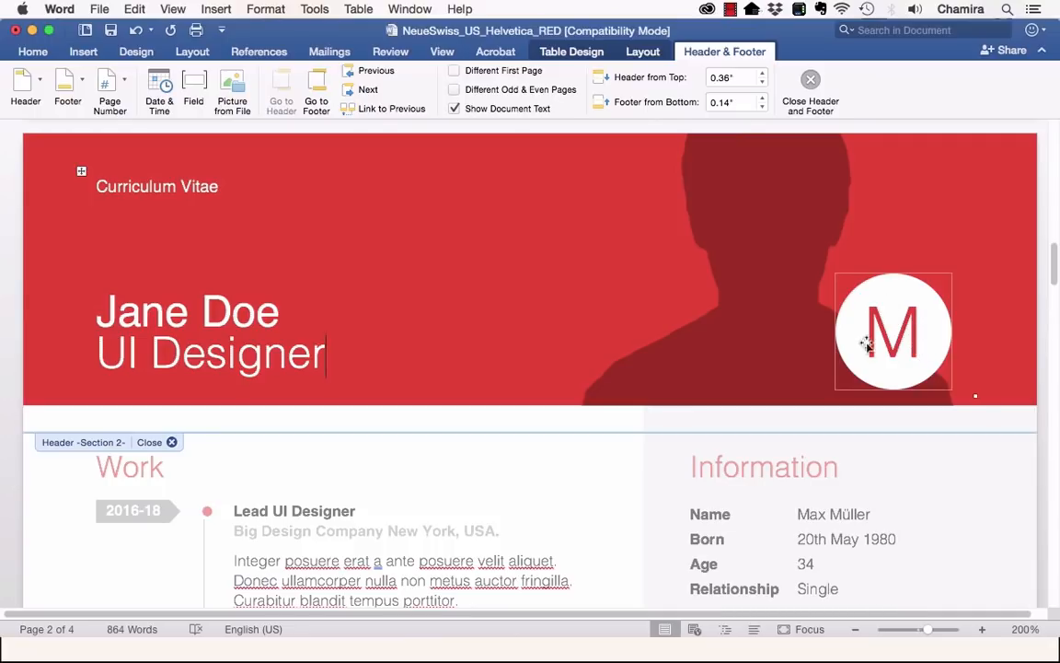
pyautogui.click(892, 302)
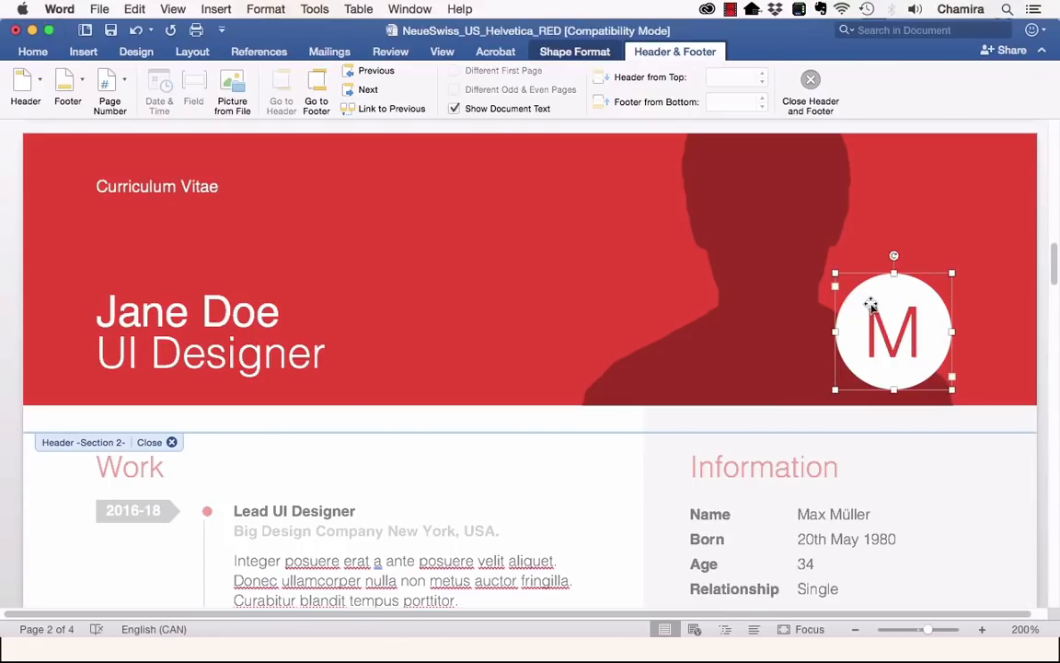
pyautogui.press('Delete')
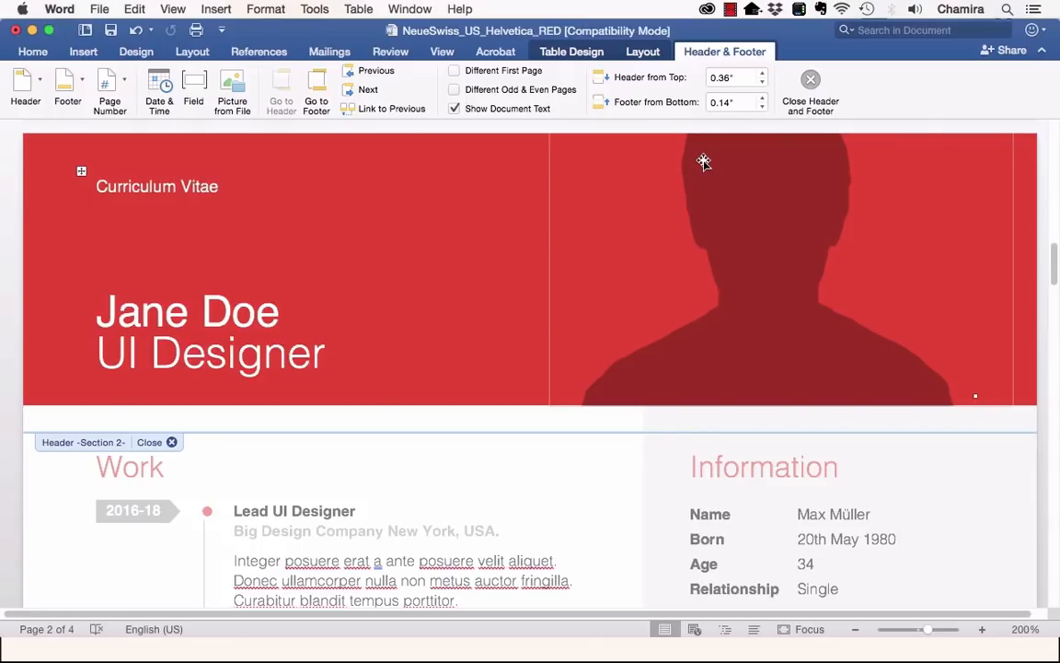
# Replace the silhouette in the page 2 header with the circular portrait PNG from the Files for Course folder and close the header.
pyautogui.click(703, 162)
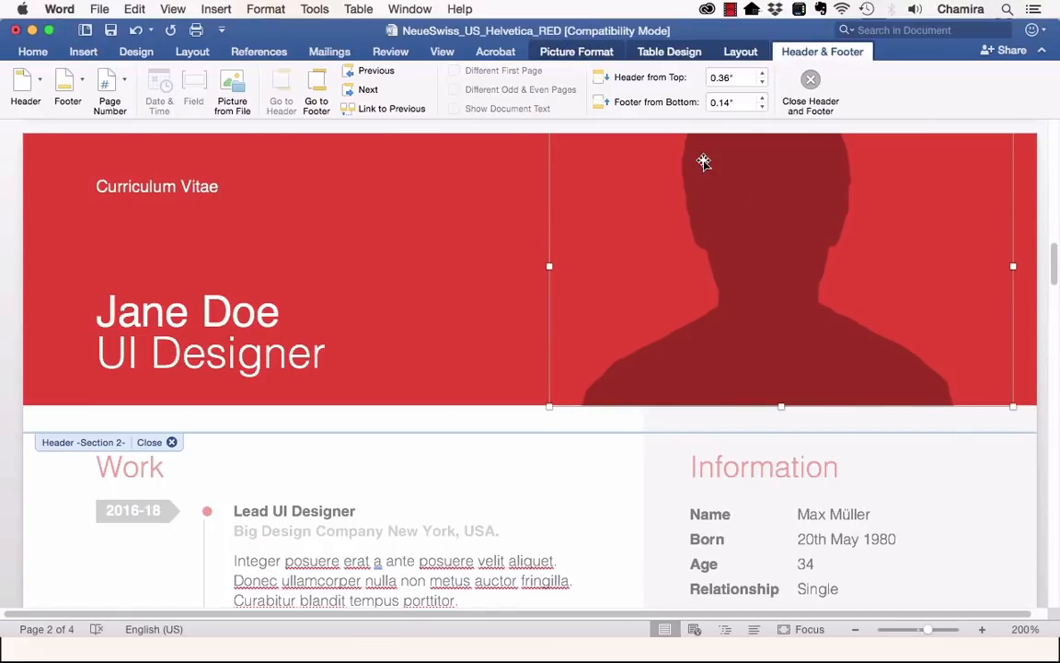
pyautogui.rightClick(703, 161)
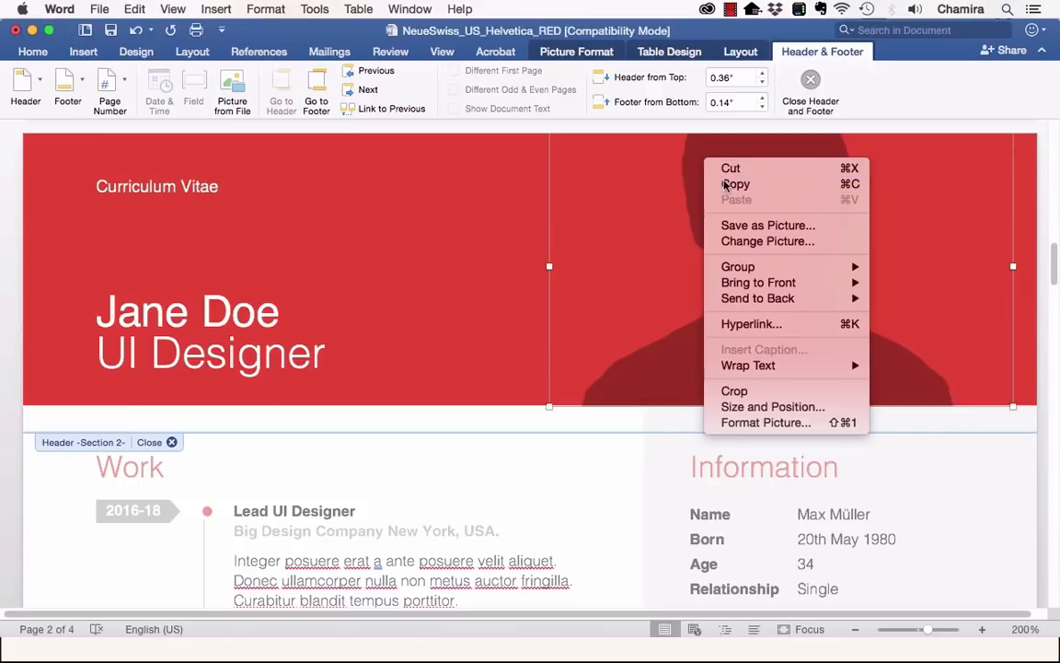
pyautogui.click(739, 242)
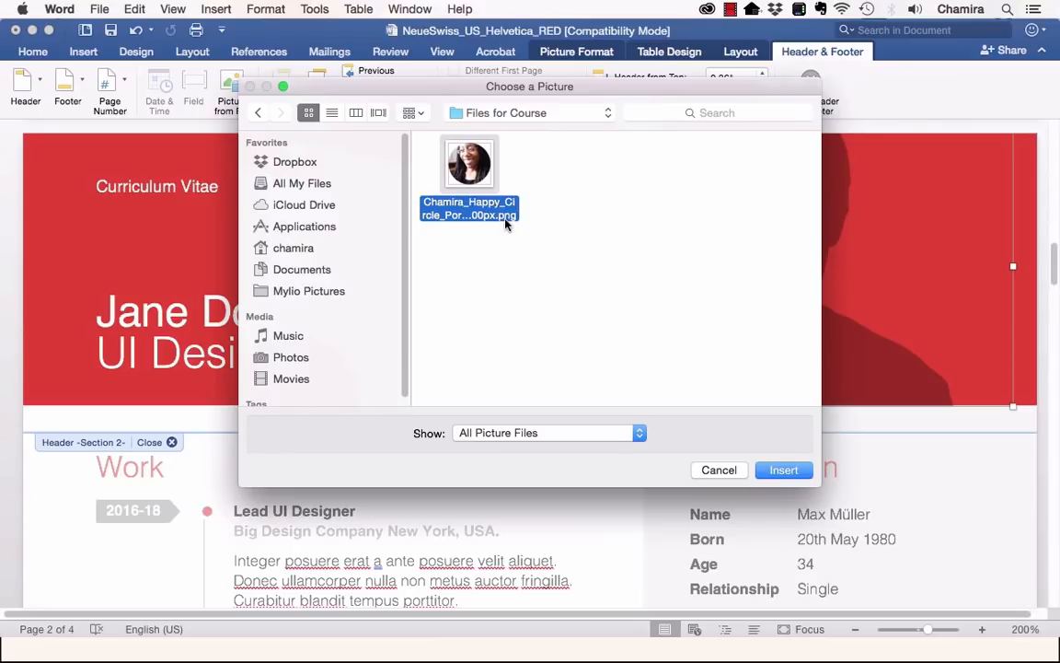
pyautogui.click(781, 470)
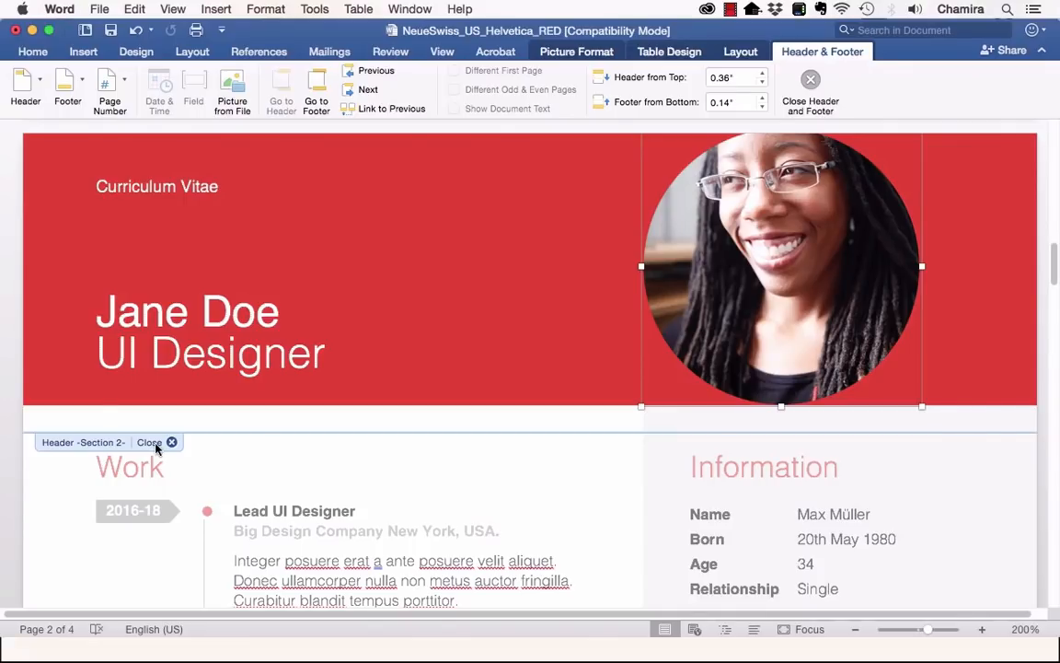
pyautogui.click(149, 443)
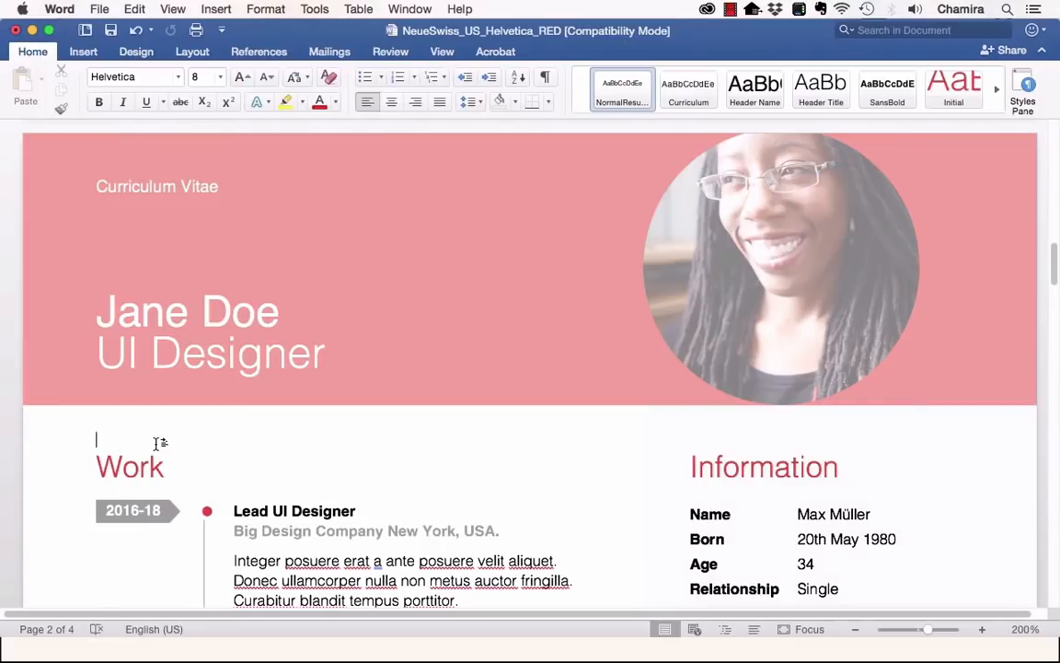
pyautogui.scroll(-5, 244, 352)
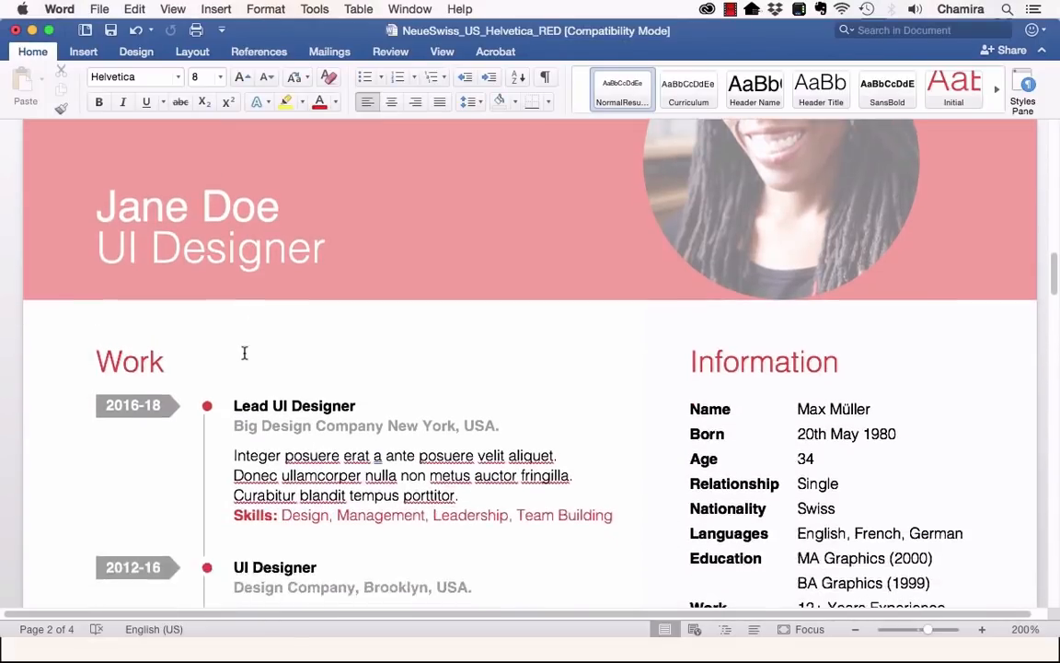
pyautogui.scroll(-20, 244, 352)
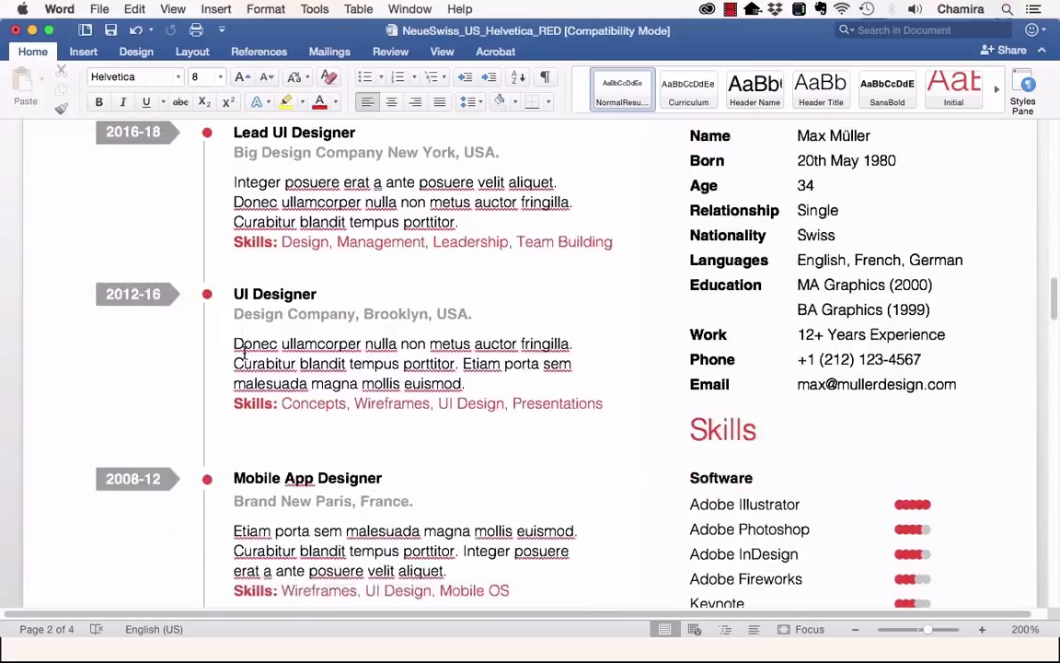
pyautogui.scroll(-2, 244, 352)
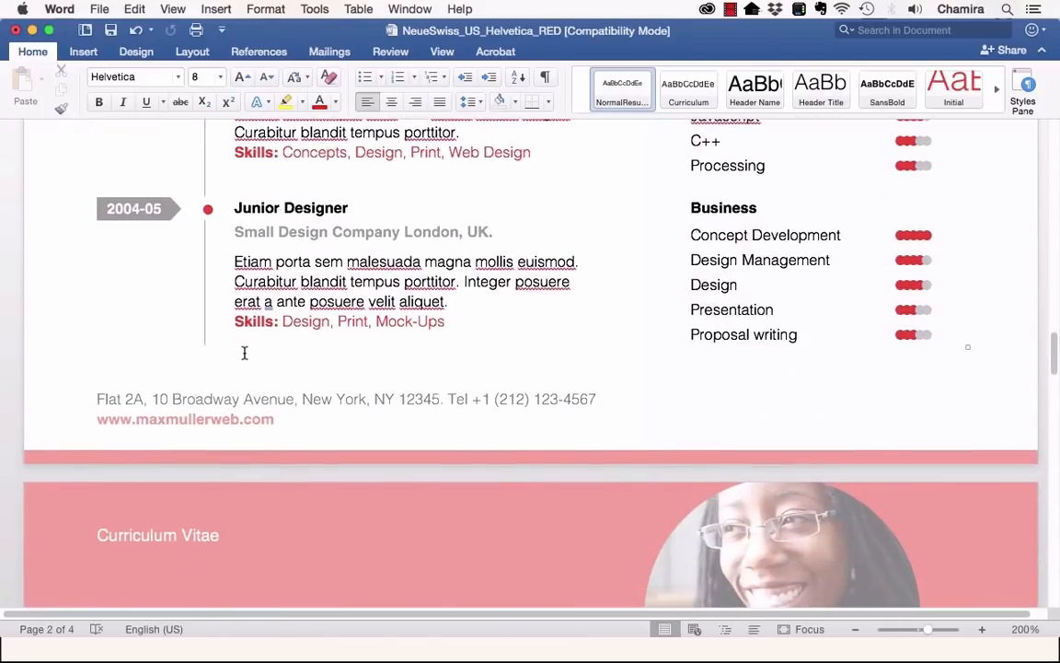
pyautogui.click(173, 406)
pyautogui.doubleClick(166, 406)
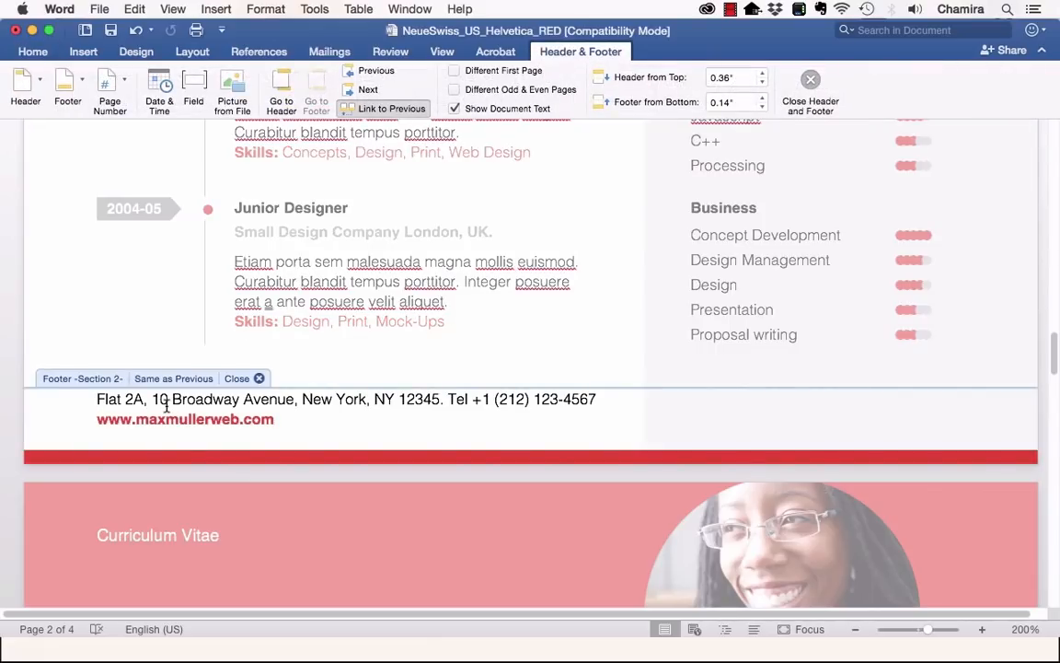
pyautogui.click(120, 400)
pyautogui.doubleClick(141, 420)
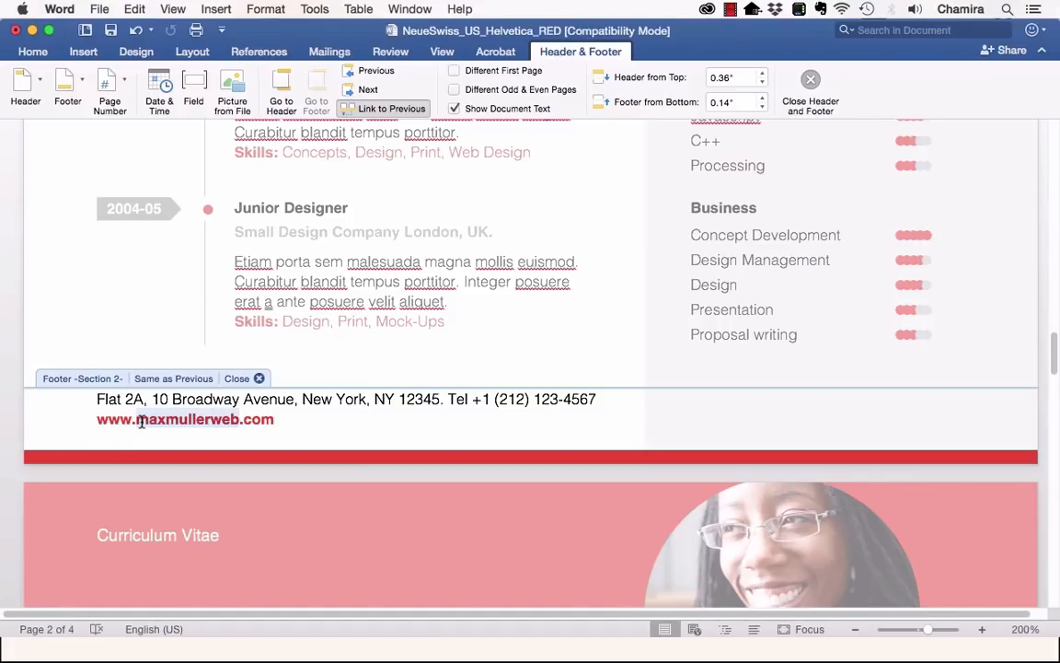
pyautogui.write('YourWebsite')
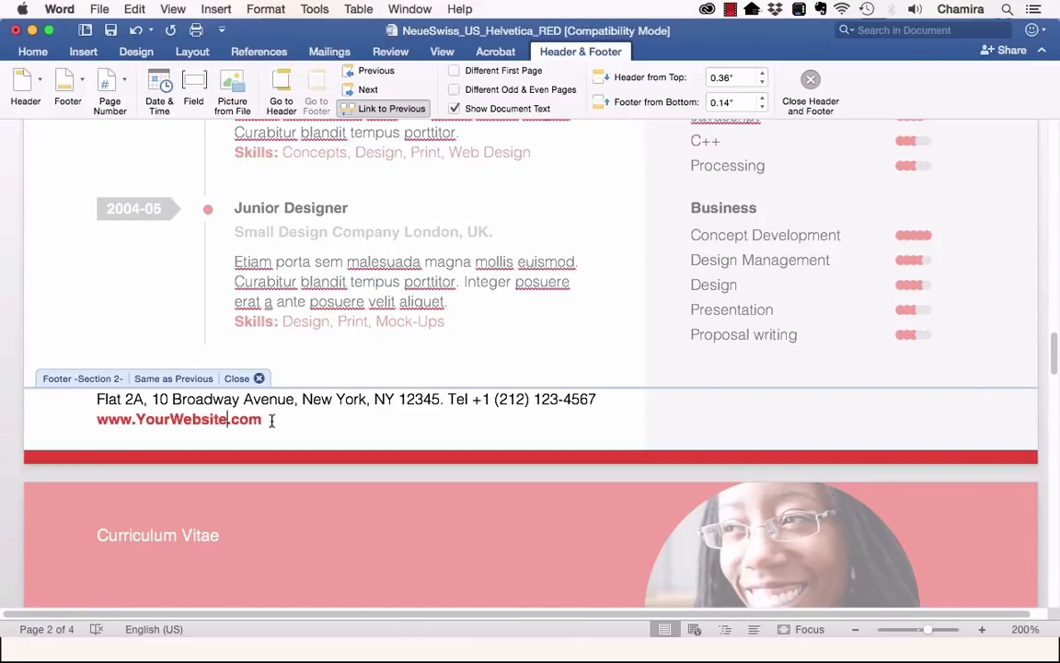
pyautogui.click(258, 378)
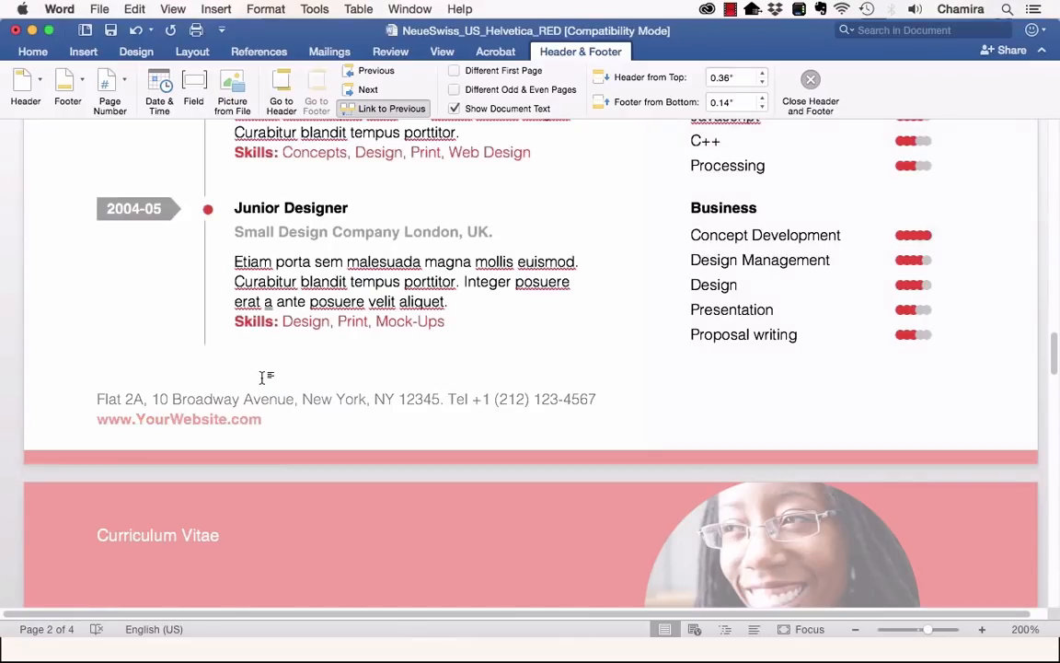
# Examine the personal detail rows in the Information section of the resume page.
pyautogui.scroll(3, 381, 374)
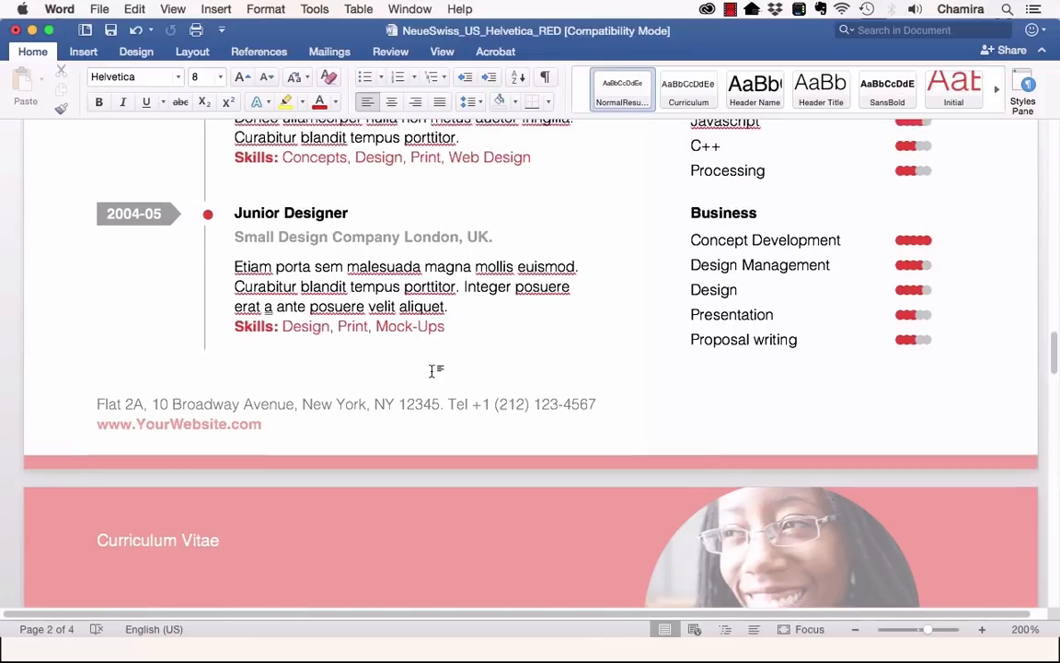
pyautogui.scroll(12, 432, 372)
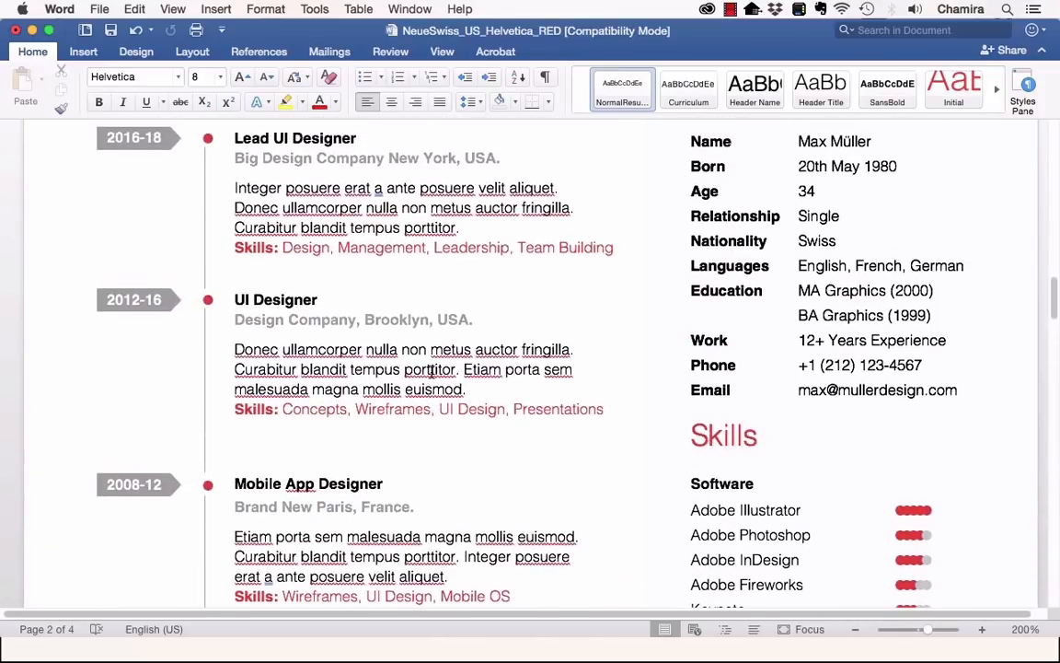
pyautogui.scroll(-1, 431, 372)
pyautogui.hscroll(1, 432, 371)
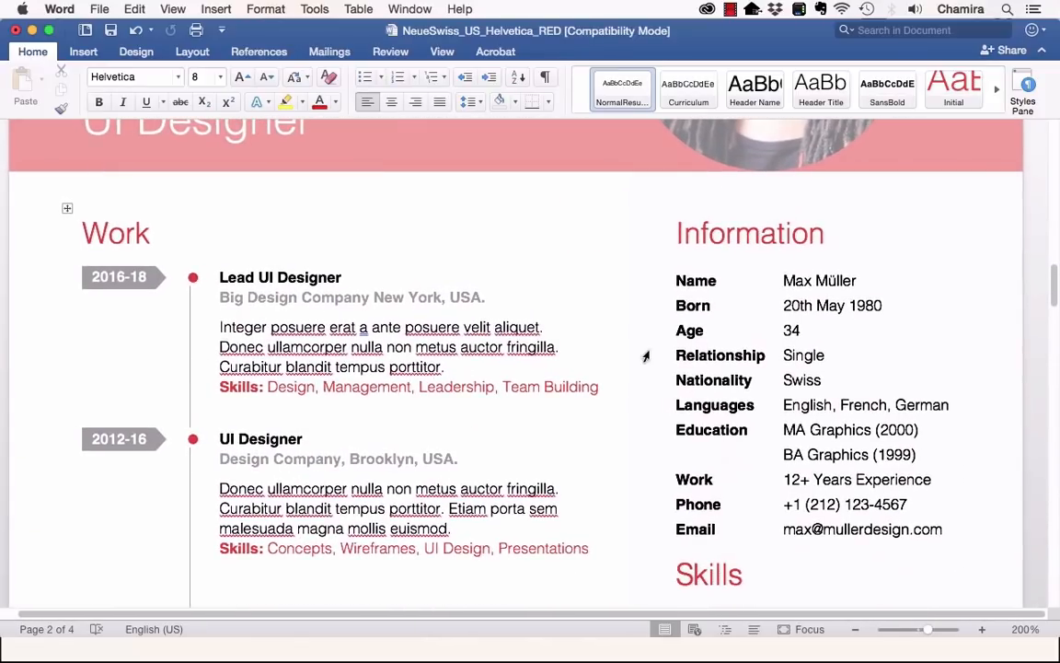
pyautogui.click(778, 237)
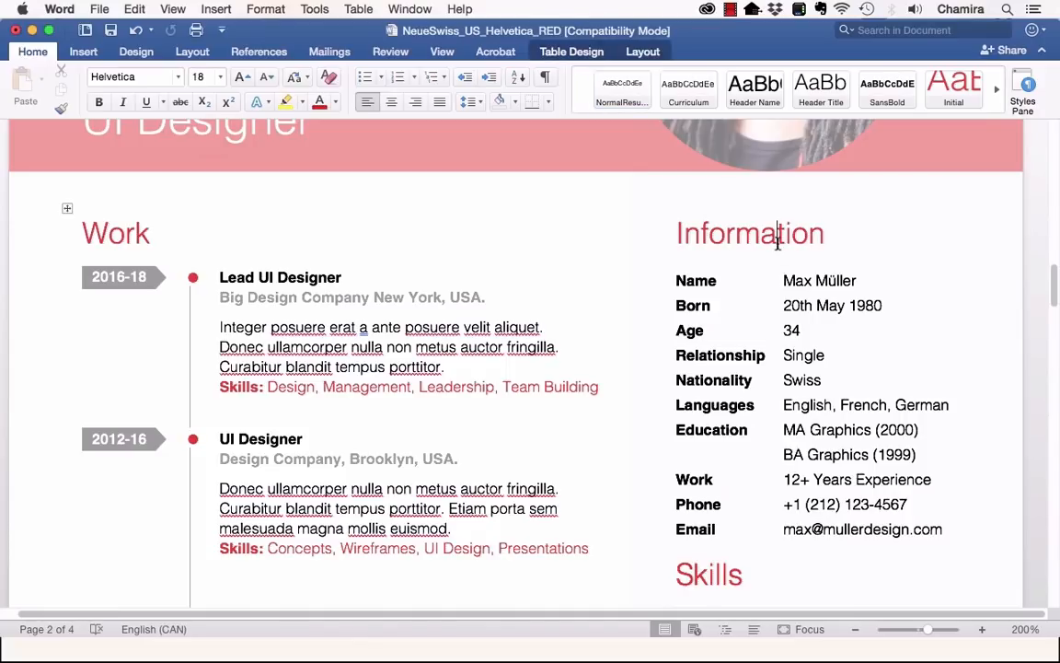
pyautogui.click(781, 261)
pyautogui.click(803, 418)
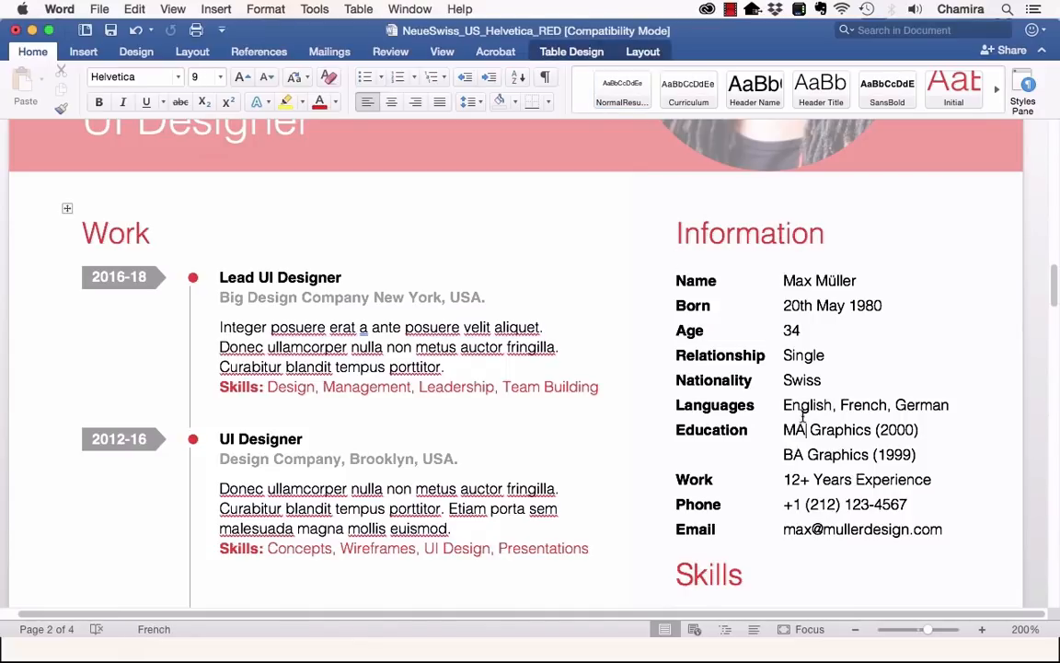
pyautogui.click(741, 398)
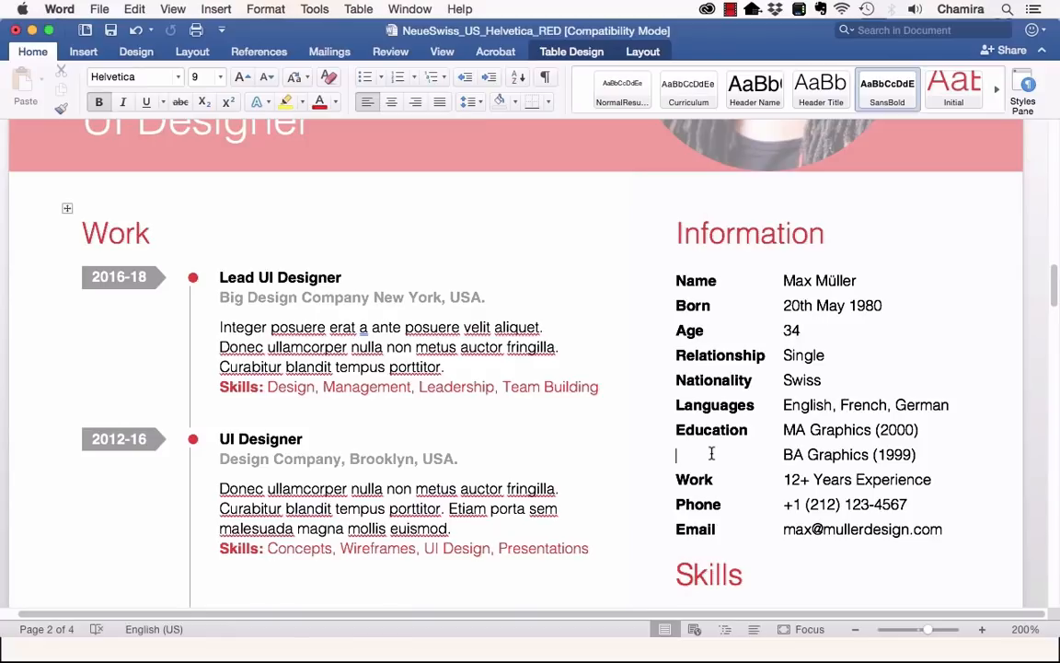
pyautogui.click(712, 452)
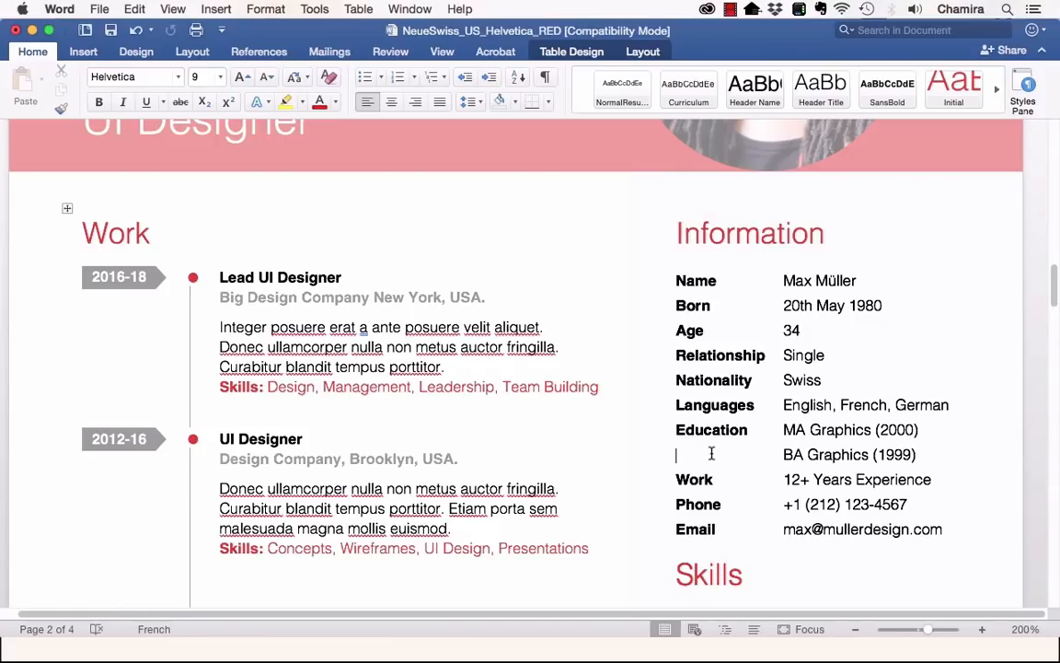
# Delete the Born, Relationship and Nationality rows from the Information section.
pyautogui.click(741, 300)
pyautogui.moveTo(681, 304); pyautogui.dragTo(874, 305)
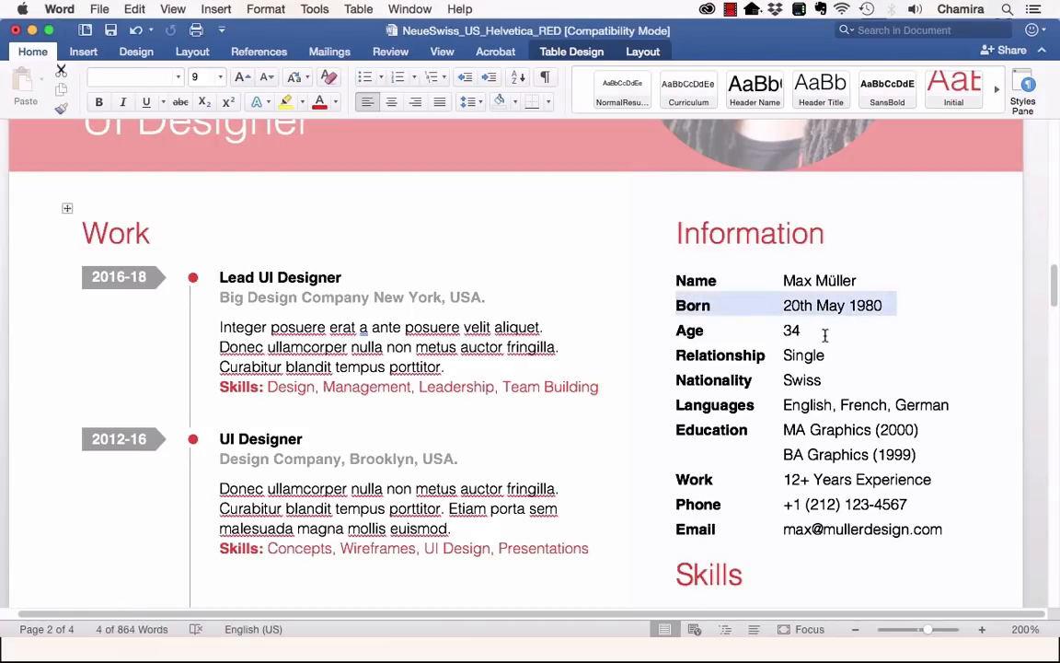
pyautogui.press('BackSpace')
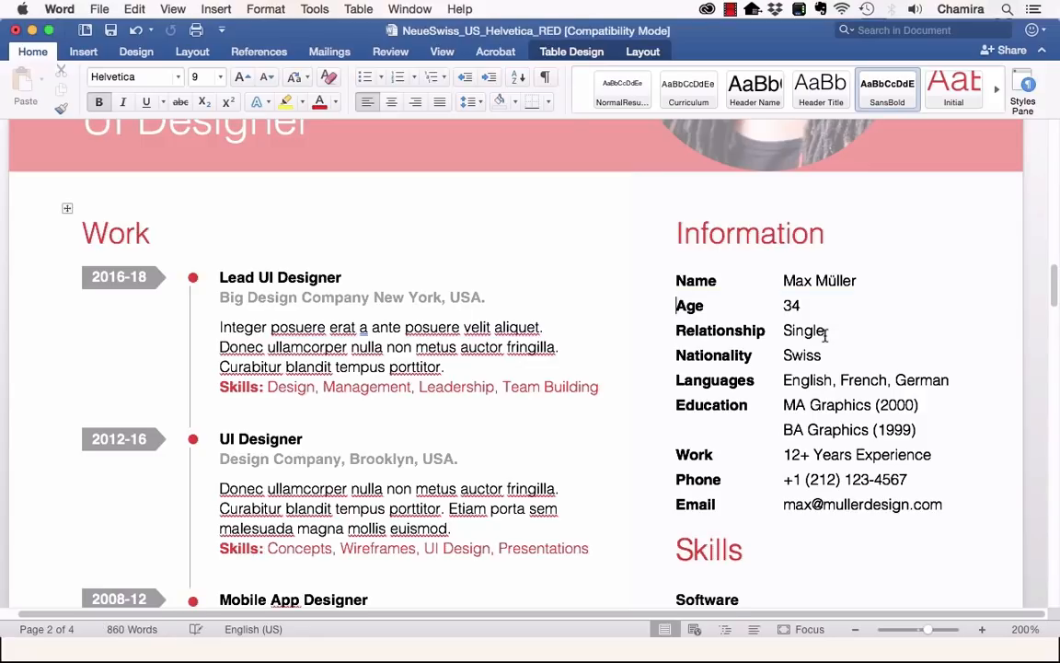
pyautogui.moveTo(681, 333); pyautogui.dragTo(837, 331)
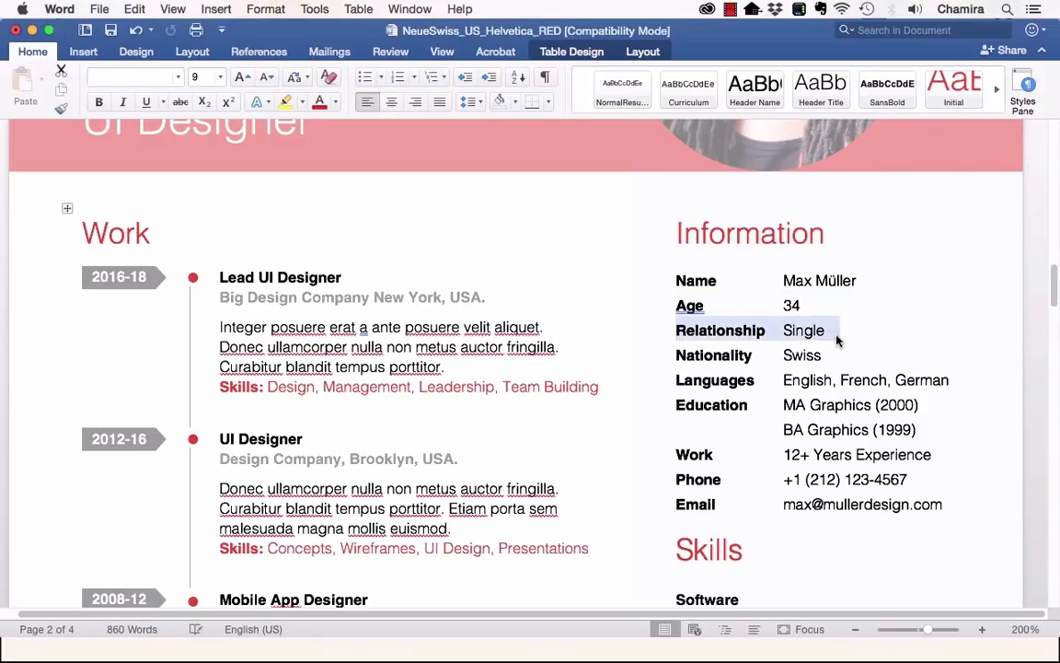
pyautogui.press('BackSpace')
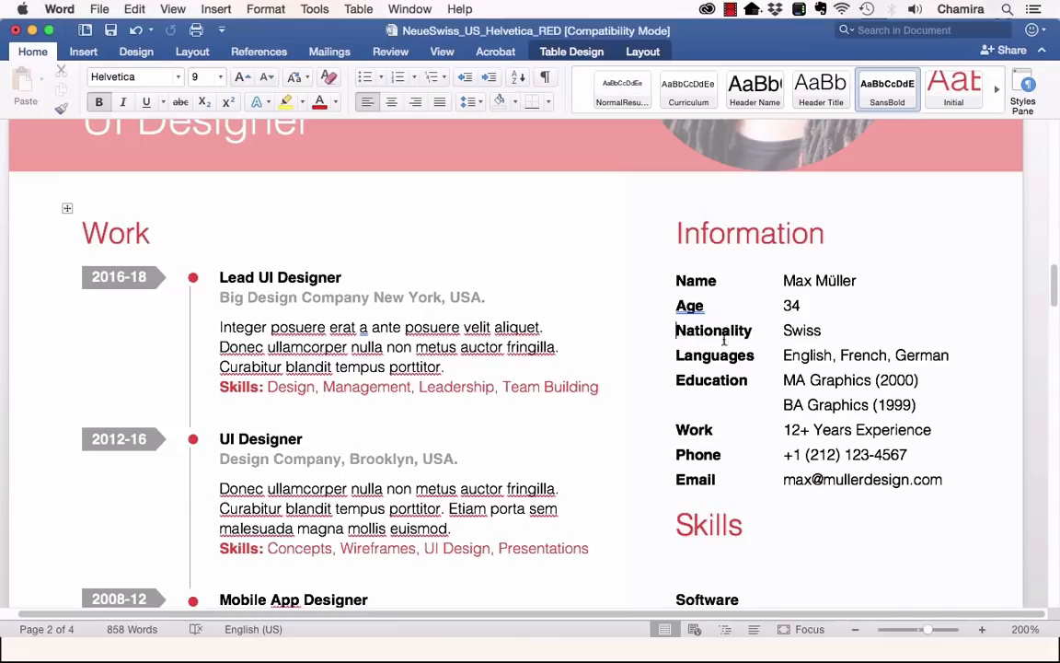
pyautogui.moveTo(716, 325); pyautogui.dragTo(831, 333)
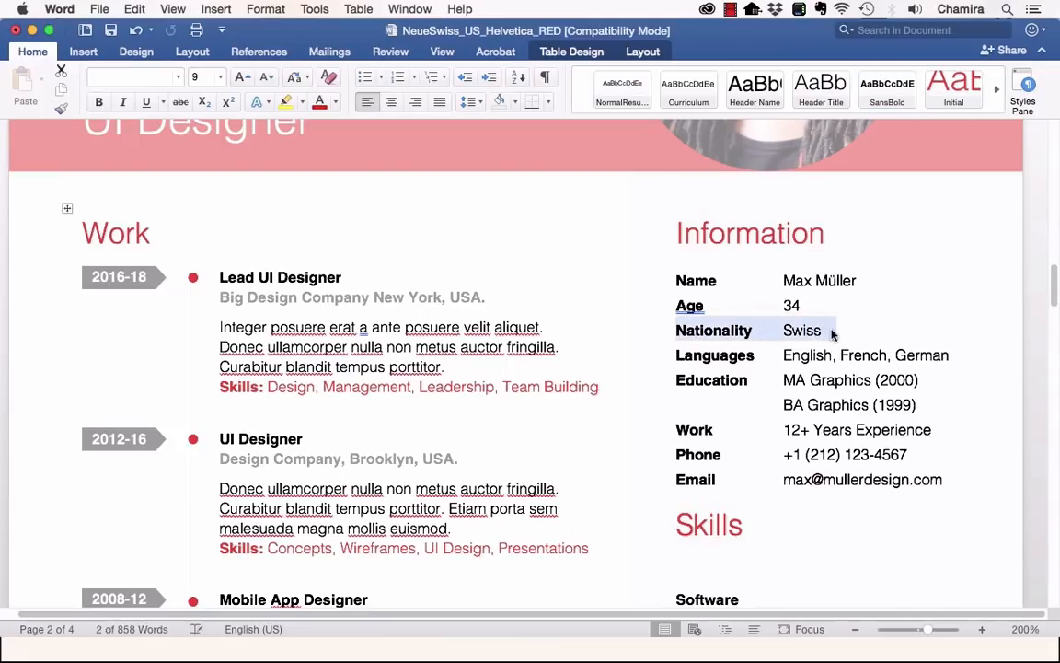
pyautogui.press('BackSpace')
# Remove the MA Graphics (2000) degree and move BA Graphics (1999) up onto the Education line.
pyautogui.moveTo(919, 356); pyautogui.dragTo(788, 356)
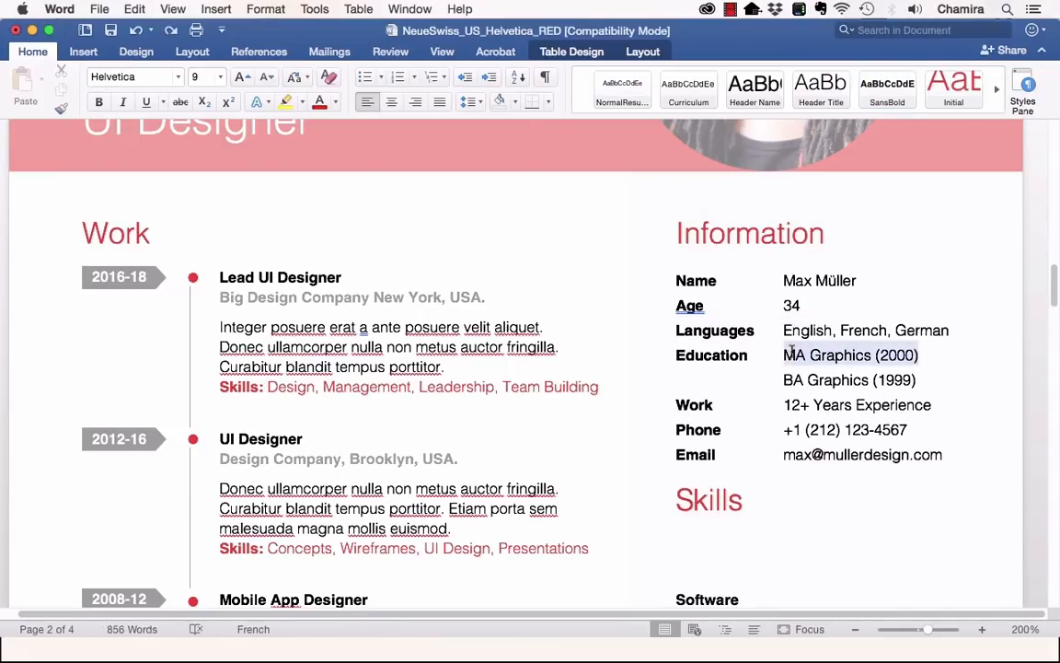
pyautogui.press('BackSpace')
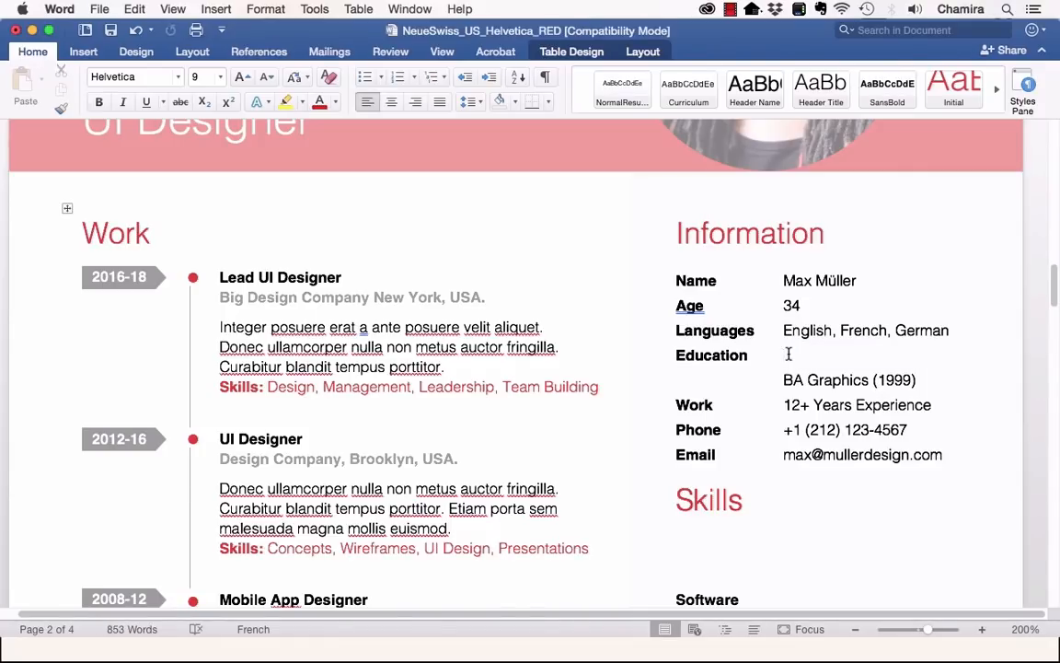
pyautogui.press('Down')
pyautogui.press('BackSpace')
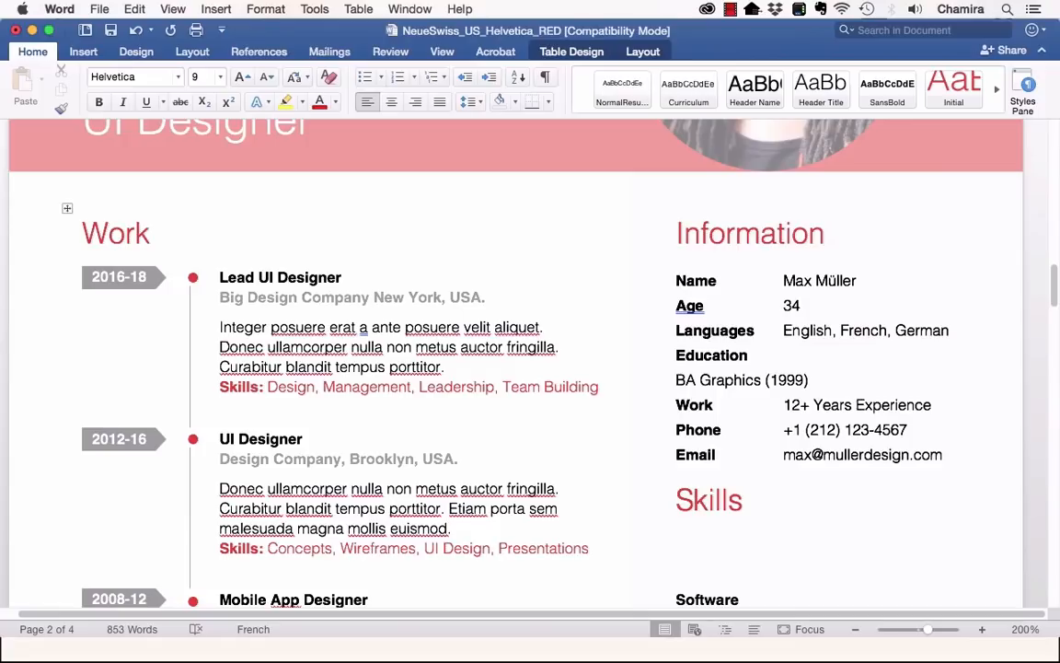
pyautogui.press('BackSpace')
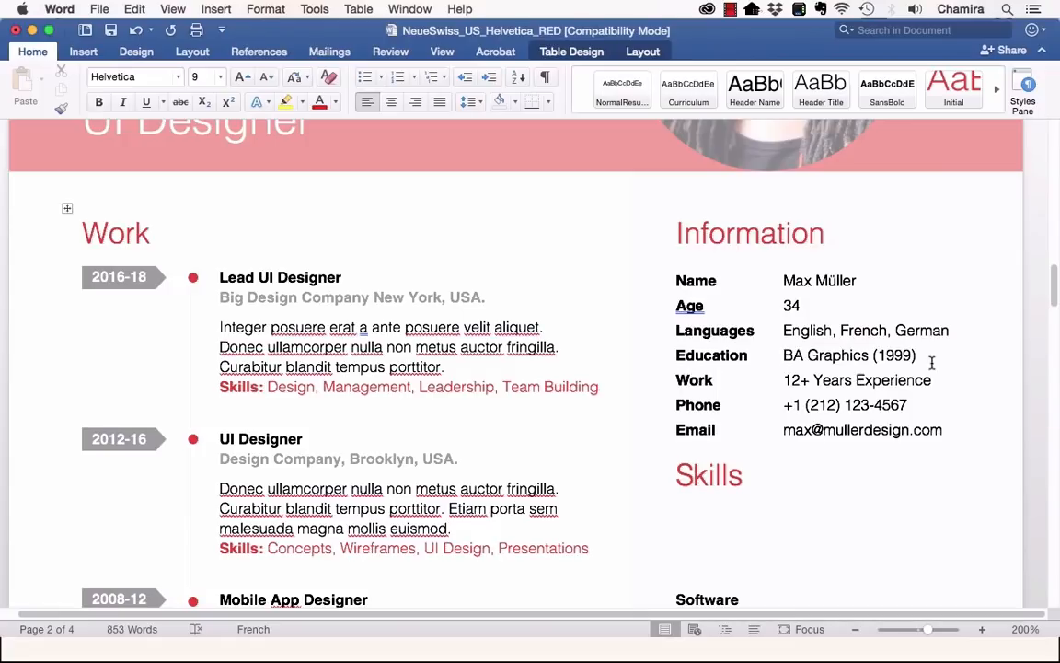
# Add University of Technology on a new line aligned under the BA Graphics (1999) degree and make it italic.
pyautogui.click(931, 363)
pyautogui.press('Return')
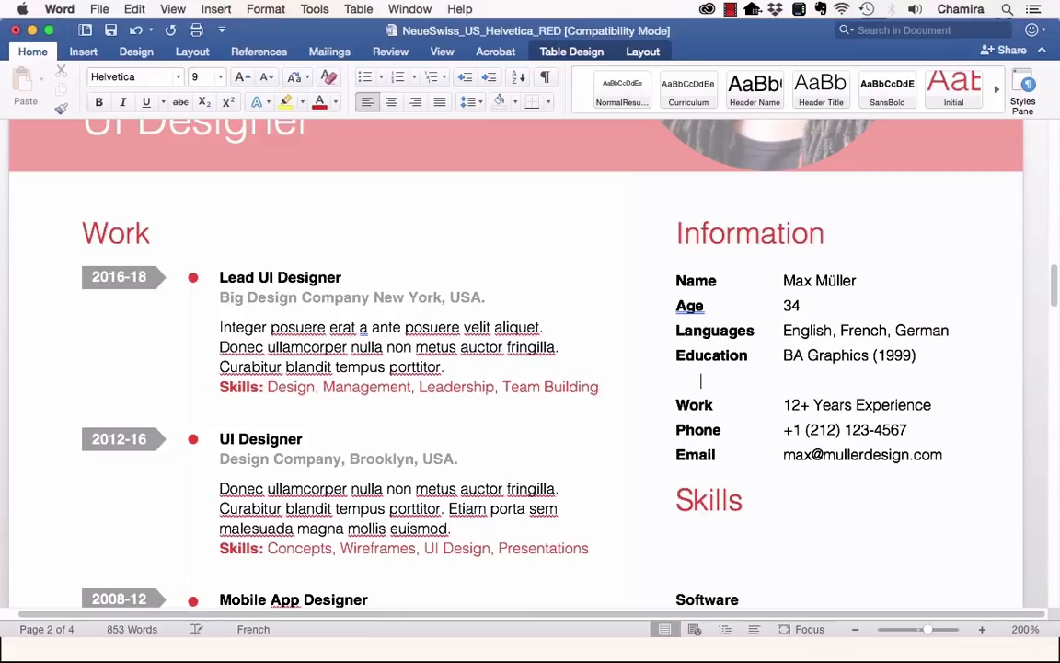
pyautogui.press('BackSpace')
pyautogui.press('BackSpace')
pyautogui.press('BackSpace')
pyautogui.write('Uni')
pyautogui.write('versity of Technology')
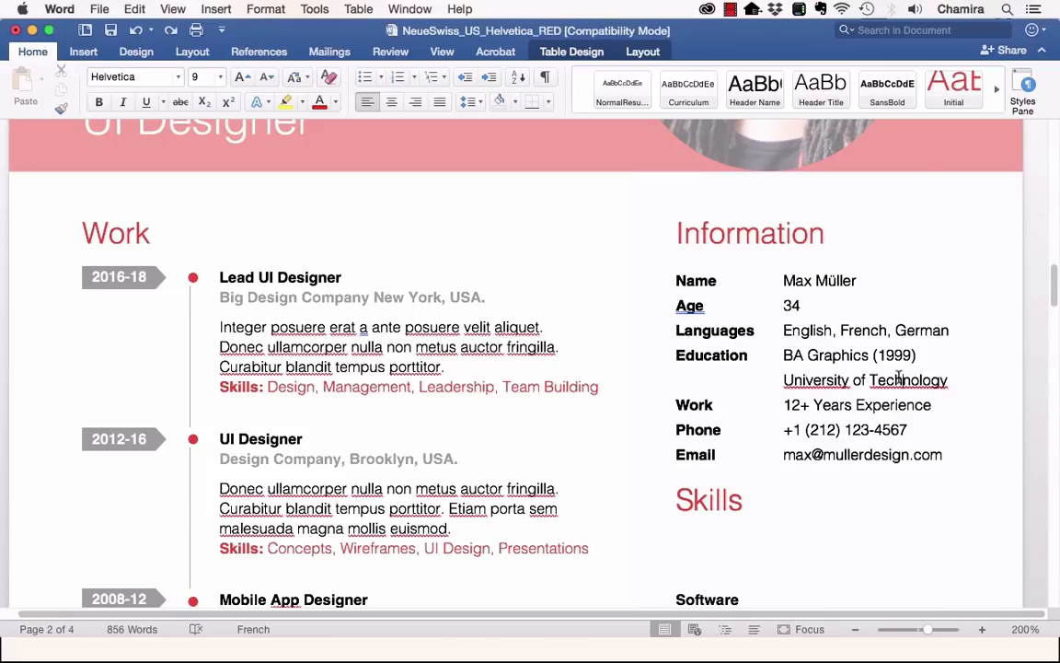
pyautogui.tripleClick(898, 379)
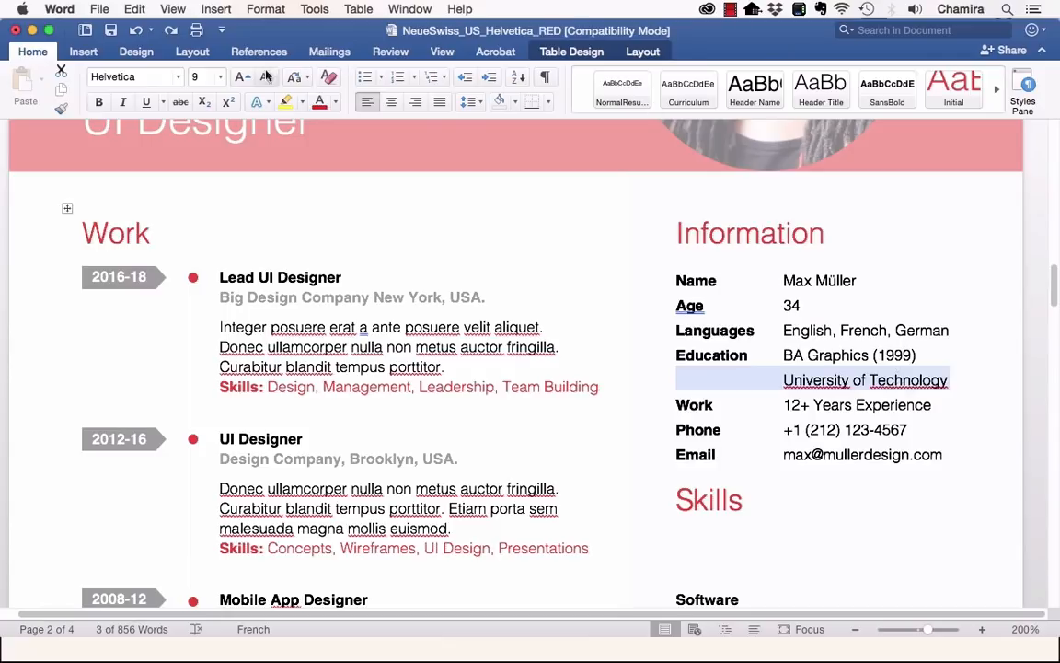
pyautogui.click(124, 103)
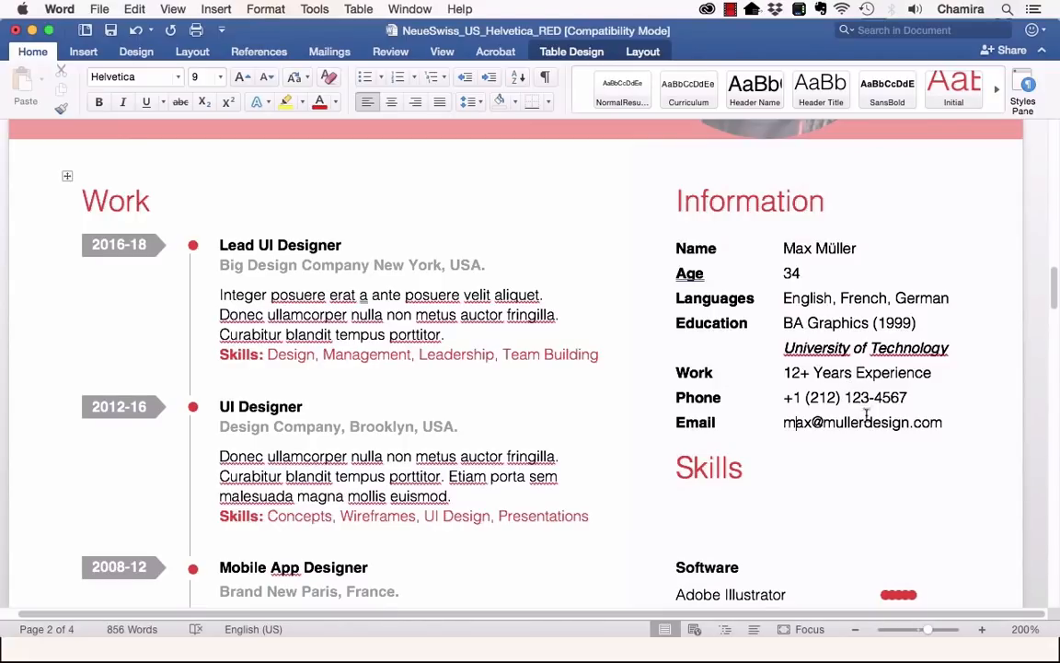
# Replace the email in the Information section with the applicant's email address, add a line break after it and undo the automatic hyperlink.
pyautogui.tripleClick(915, 422)
pyautogui.write('janedoe@email.com')
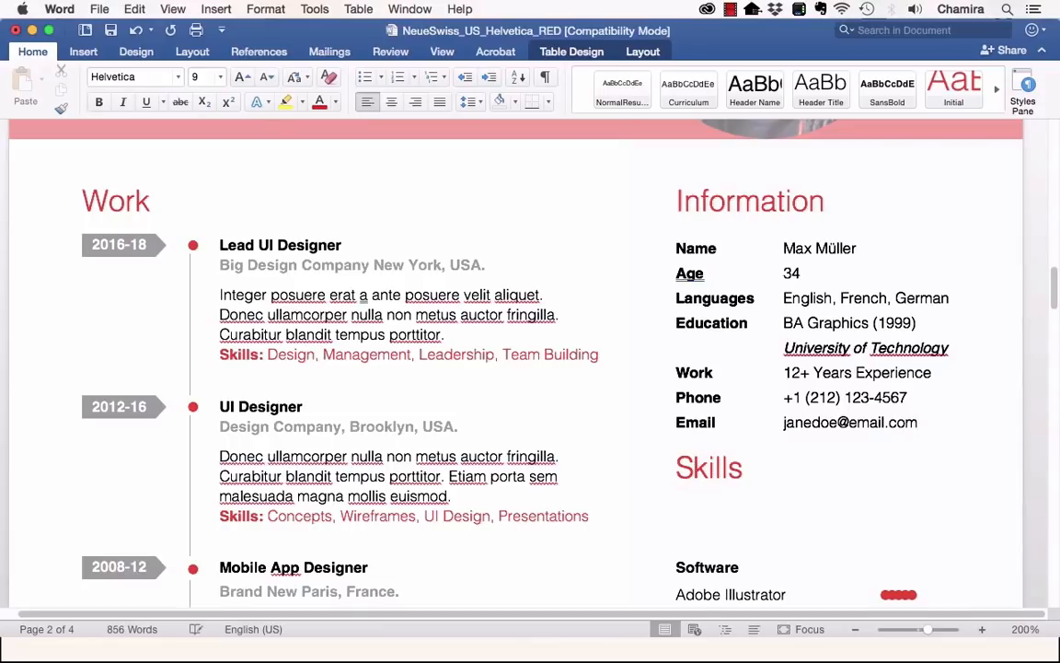
pyautogui.press('Return')
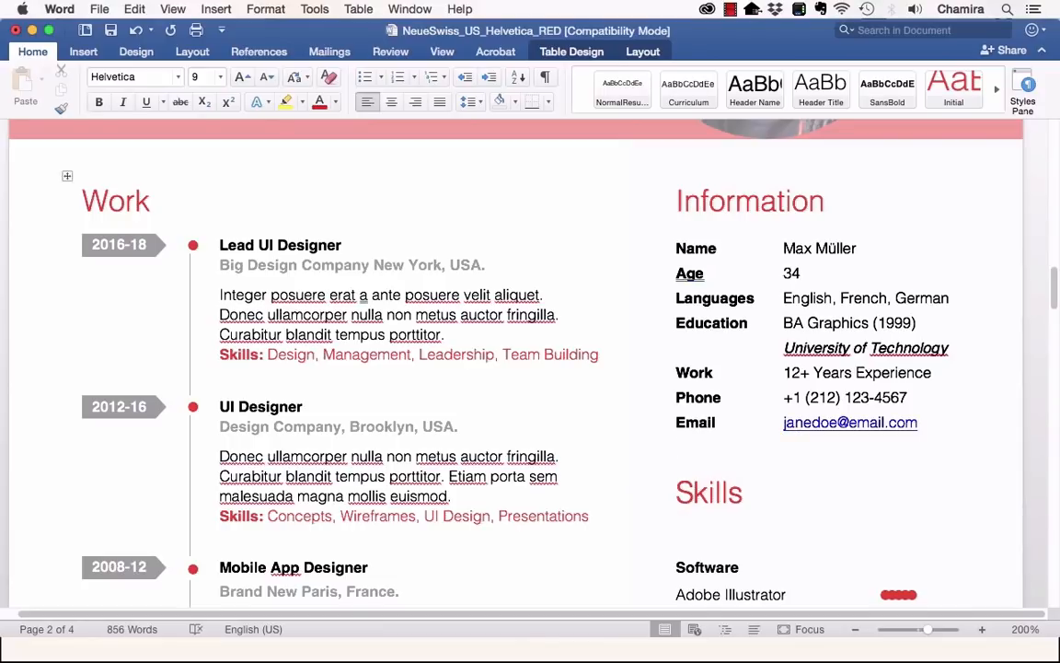
pyautogui.press('super+z')
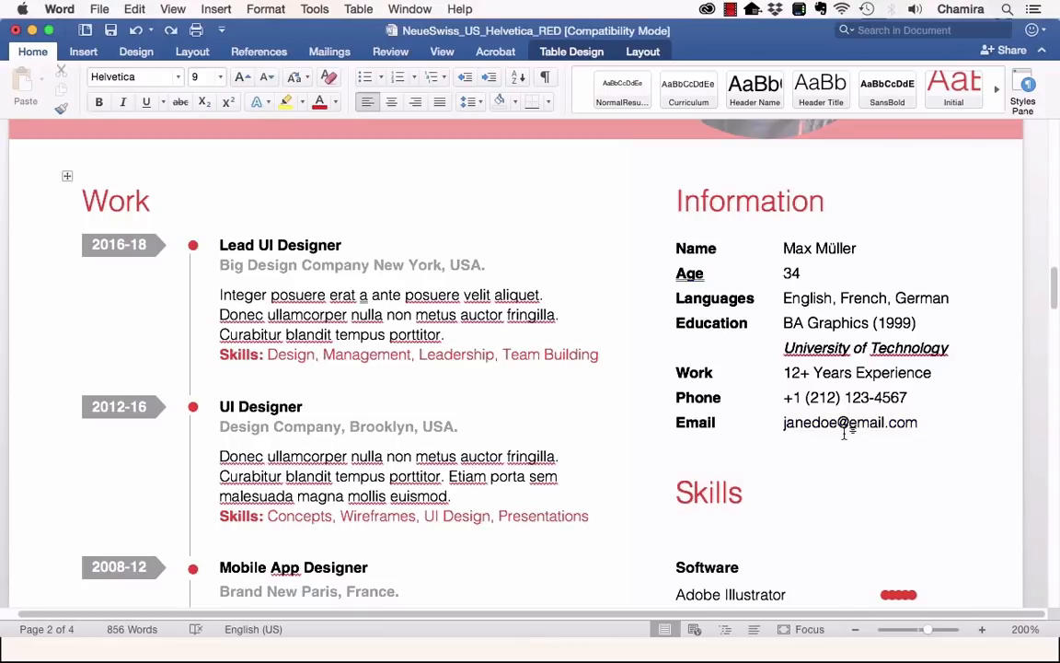
pyautogui.write('Website')
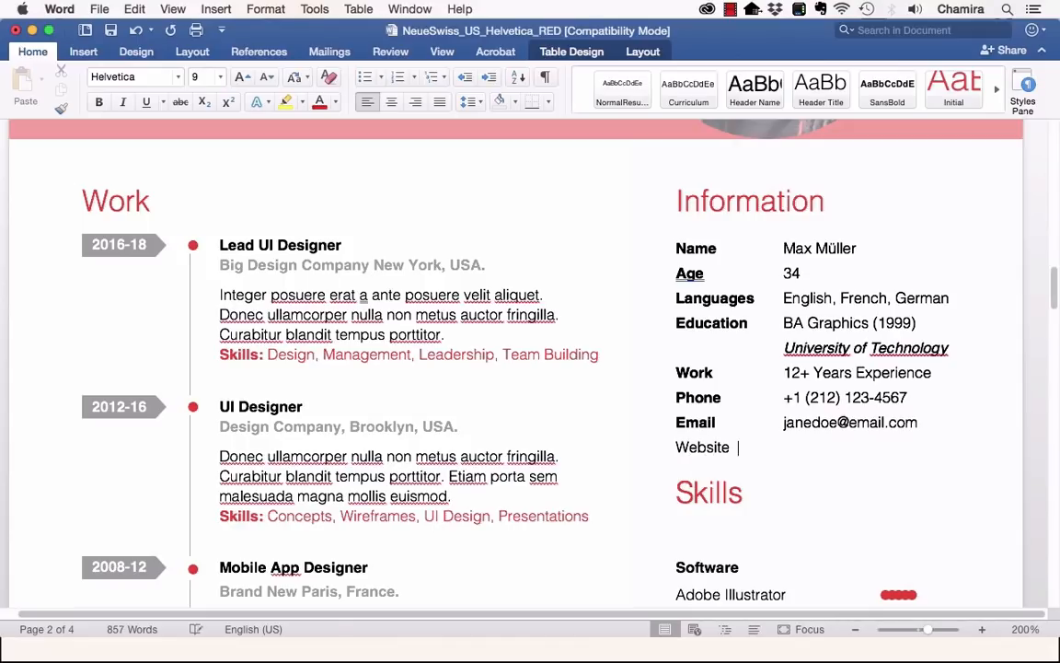
pyautogui.press('Tab')
pyautogui.write('www.YourWebsite.com')
pyautogui.press('Tab')
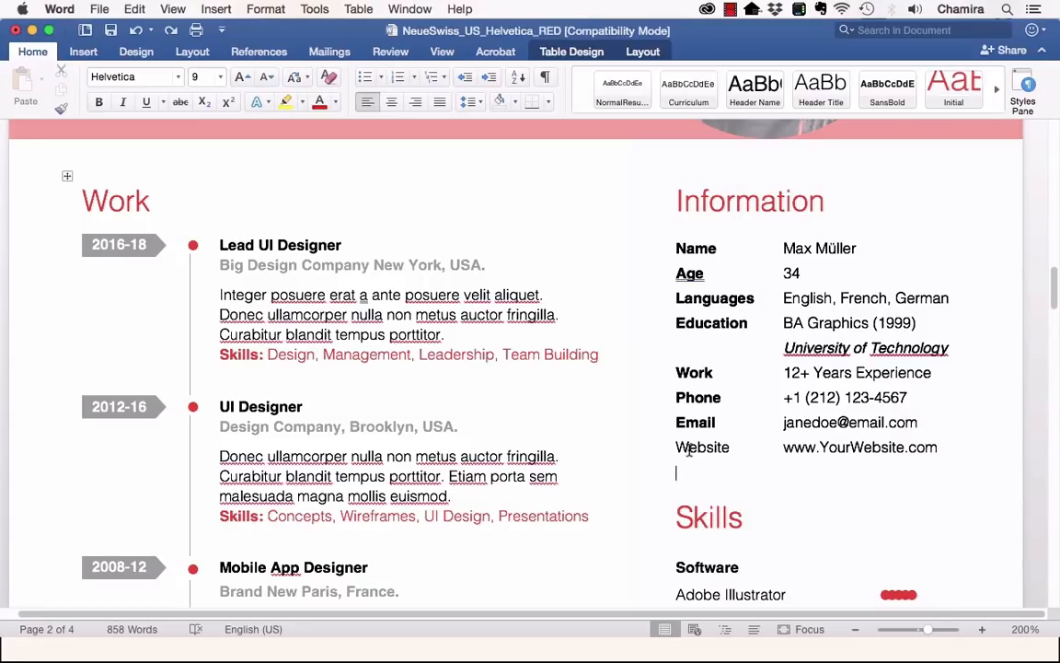
pyautogui.write('Skype          janedoe')
# Insert spaces between the rating dots of Adobe Illustrator and Adobe Photoshop in the Software skills.
pyautogui.scroll(-6, 746, 518)
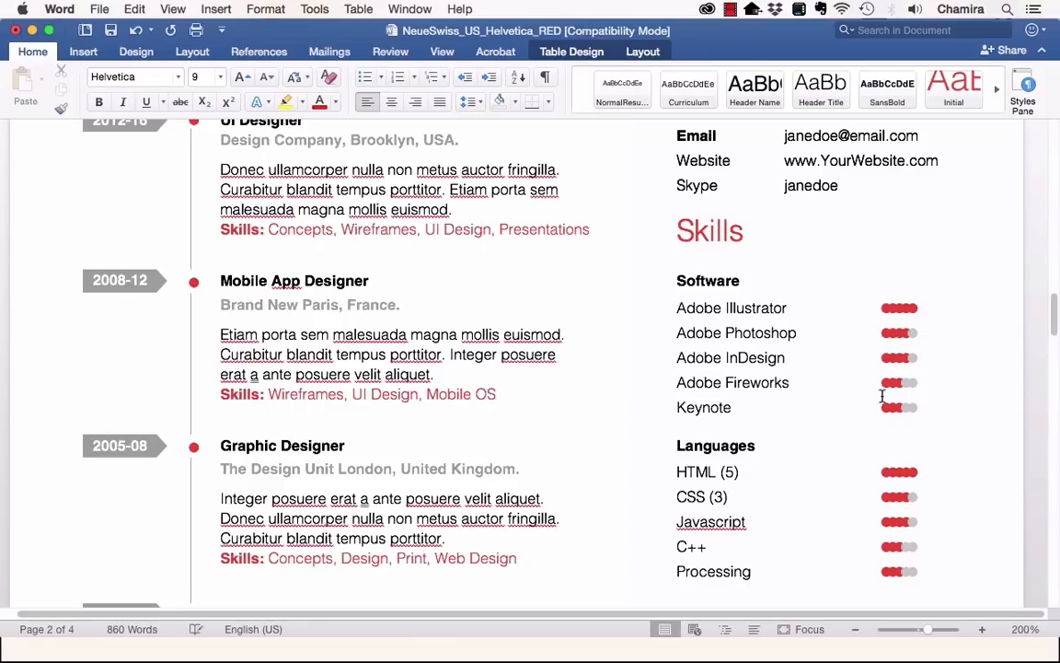
pyautogui.click(900, 316)
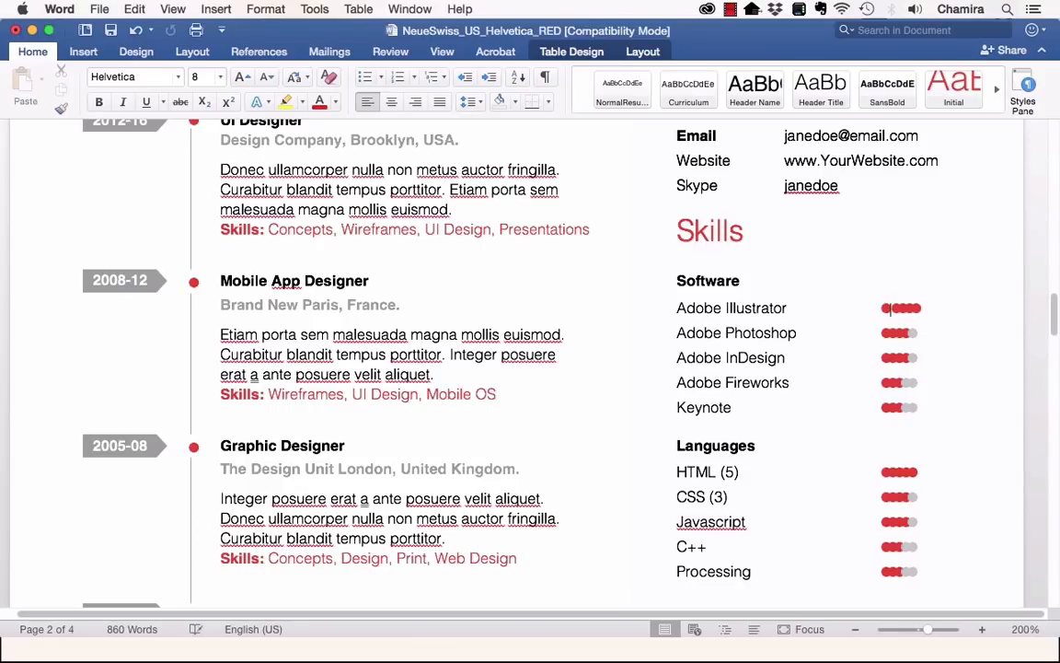
pyautogui.press('Right')
pyautogui.press('Right')
pyautogui.press('Right')
pyautogui.press('Down')
pyautogui.press('Left')
pyautogui.press('Right')
pyautogui.press('Right')
pyautogui.press('Right')
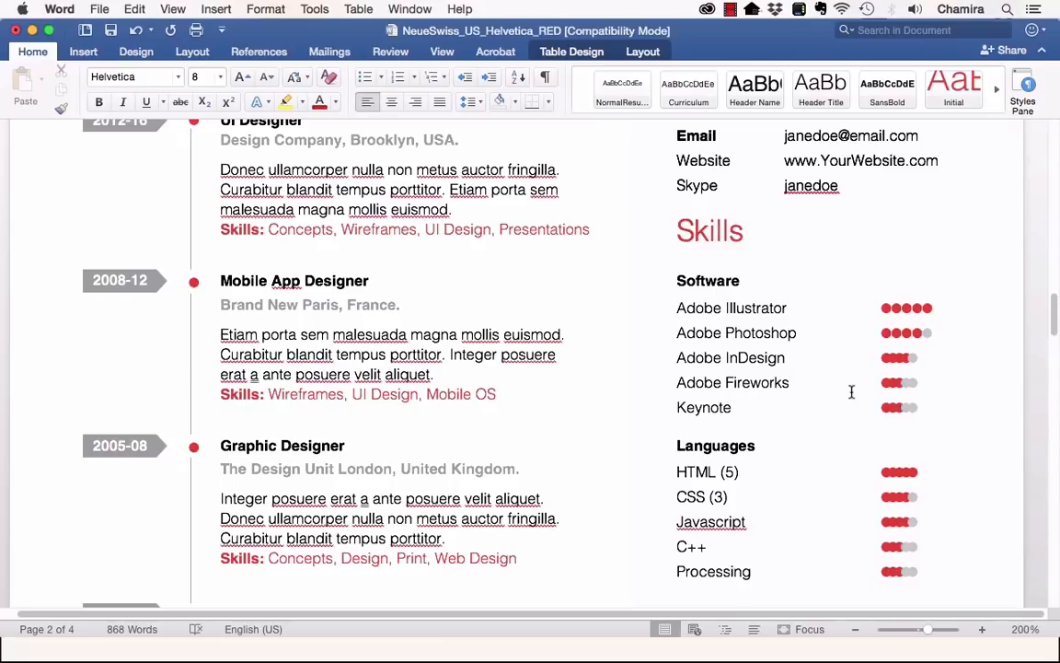
# Delete the Adobe Fireworks row with its rating dots from the Software skills.
pyautogui.scroll(-1, 852, 390)
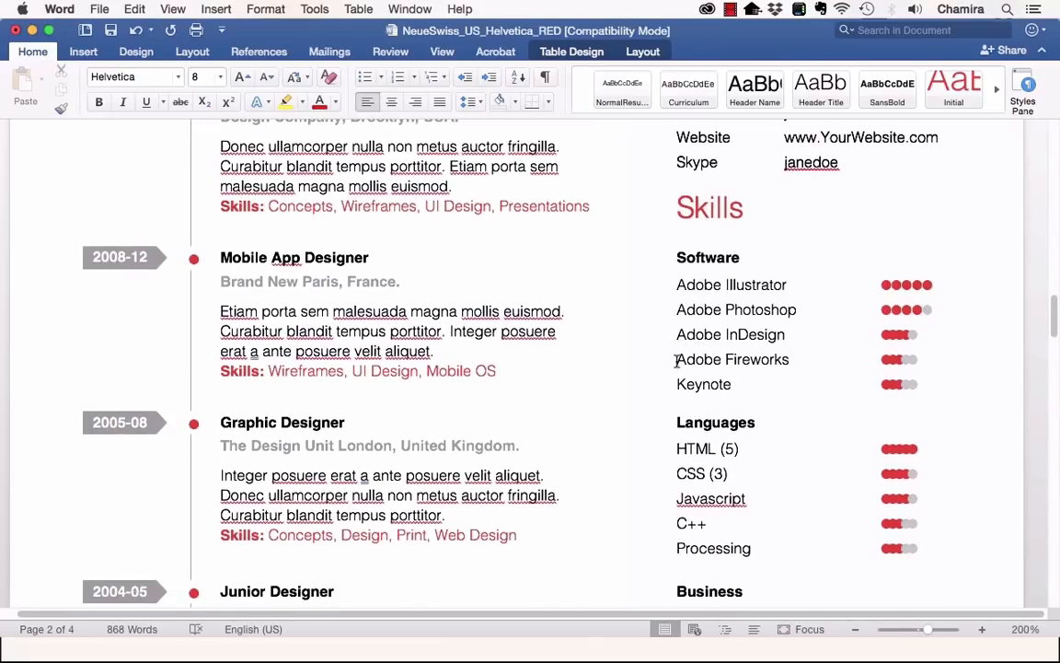
pyautogui.moveTo(678, 359); pyautogui.dragTo(931, 365)
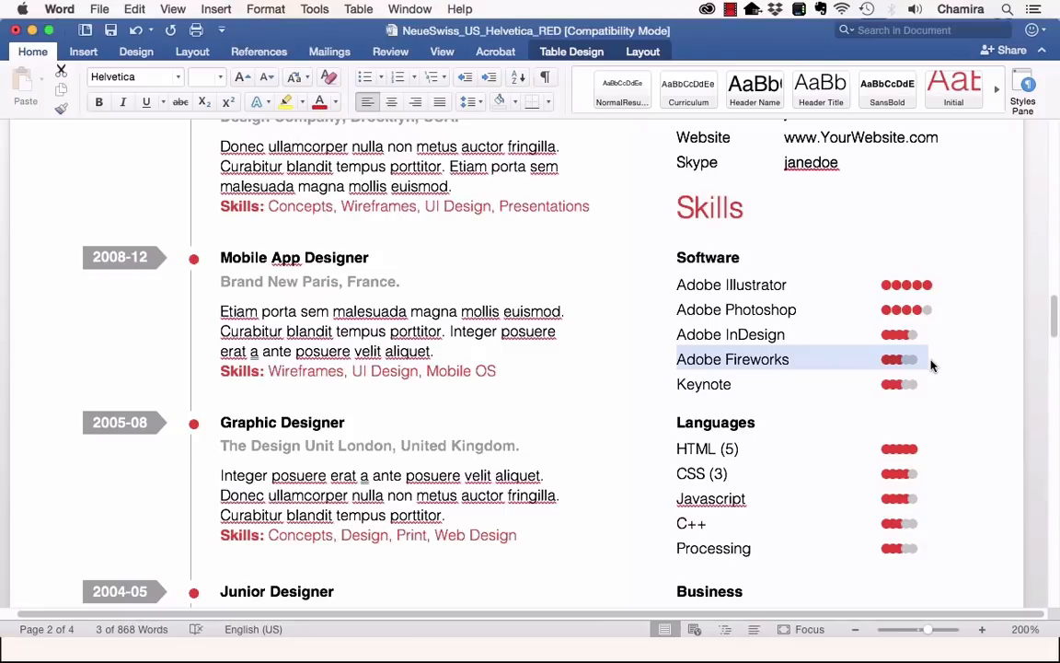
pyautogui.press('BackSpace')
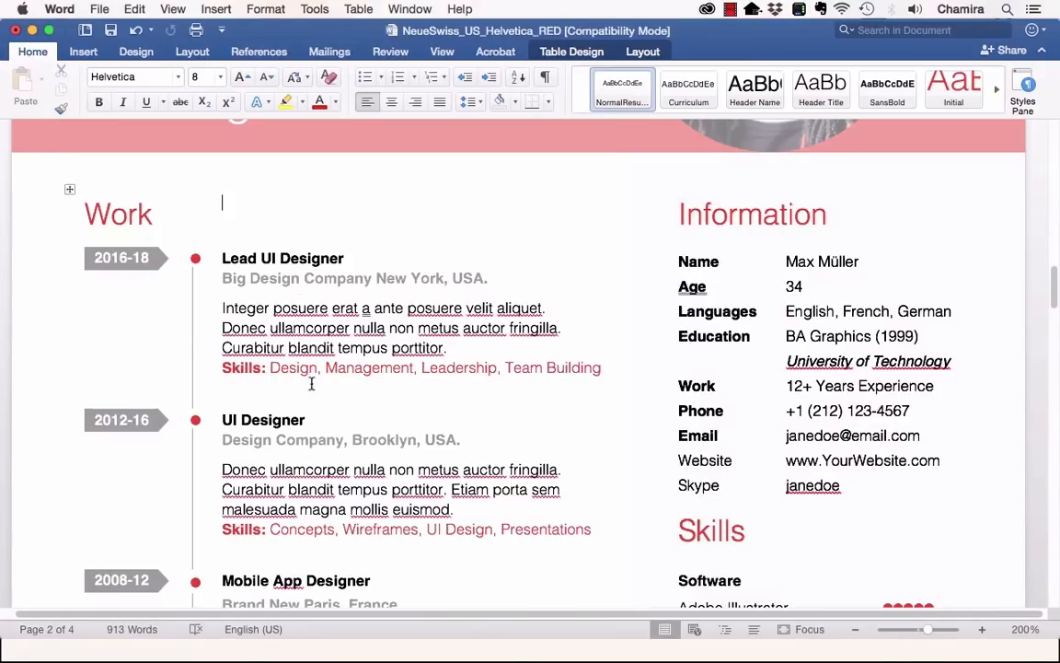
# Examine the Work entries from 2016-18 down to 2004-05, including their job titles, employers, descriptions and date labels.
pyautogui.click(329, 308)
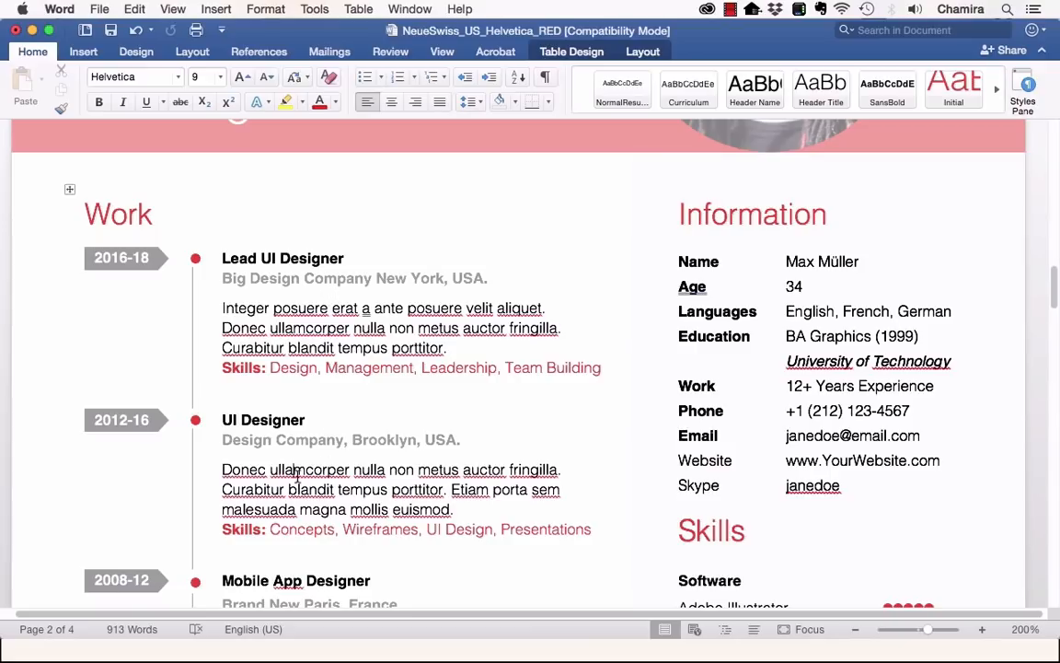
pyautogui.click(263, 254)
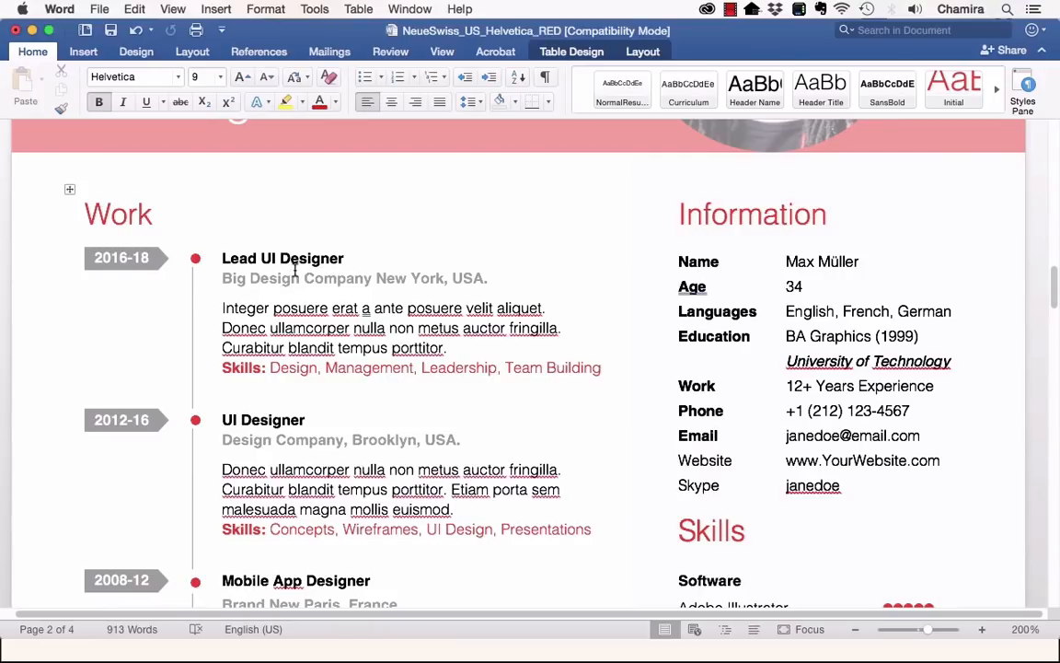
pyautogui.click(294, 275)
pyautogui.click(344, 327)
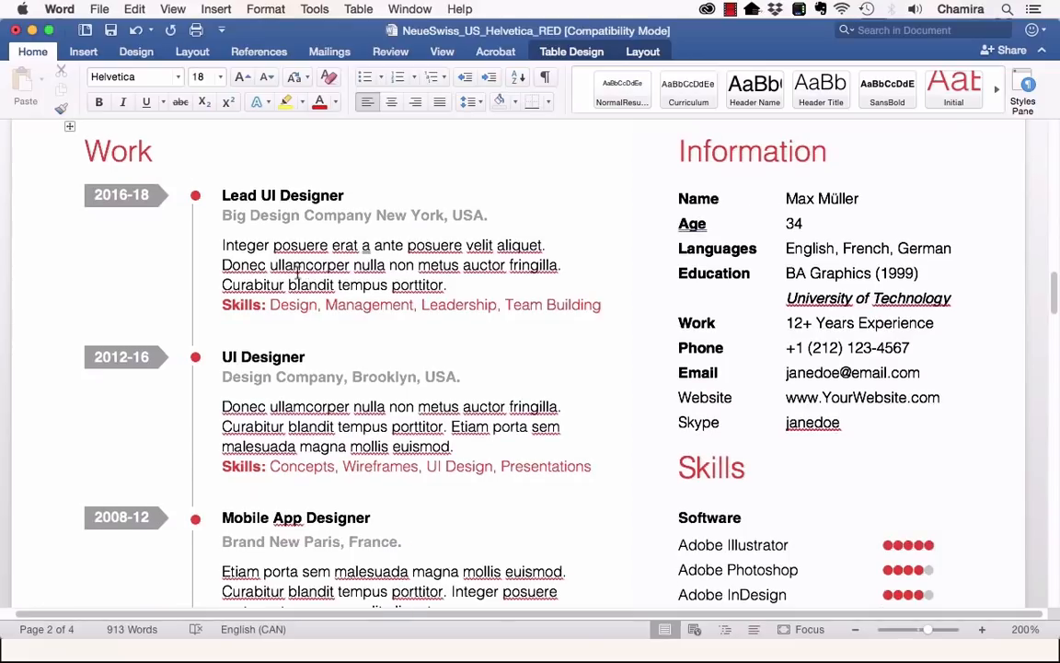
pyautogui.click(122, 197)
pyautogui.click(194, 173)
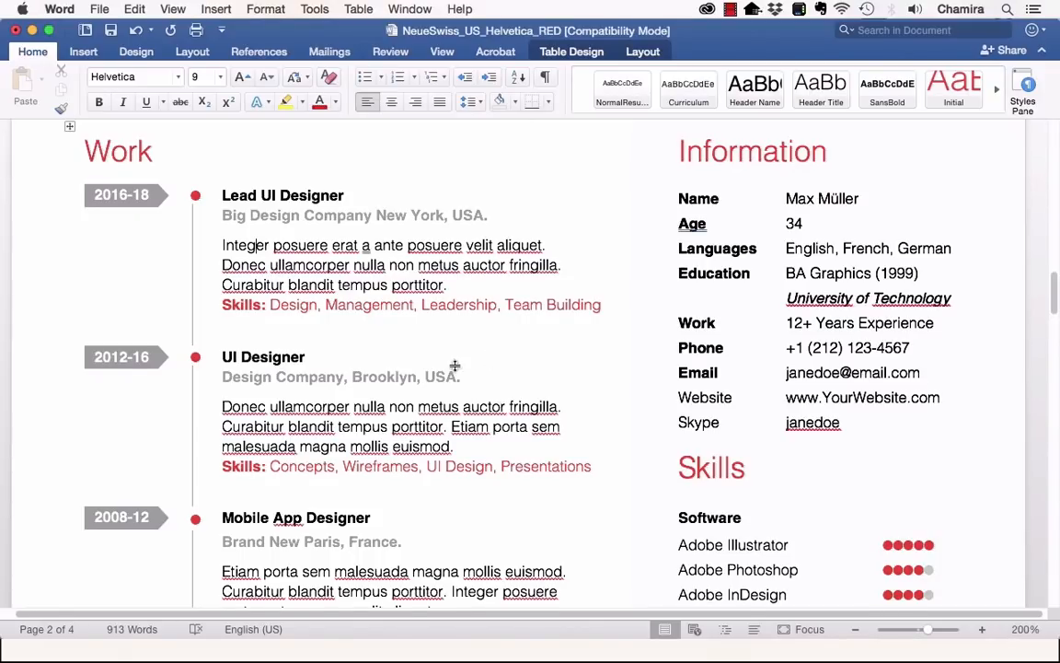
pyautogui.scroll(-2, 455, 367)
pyautogui.scroll(-3, 455, 367)
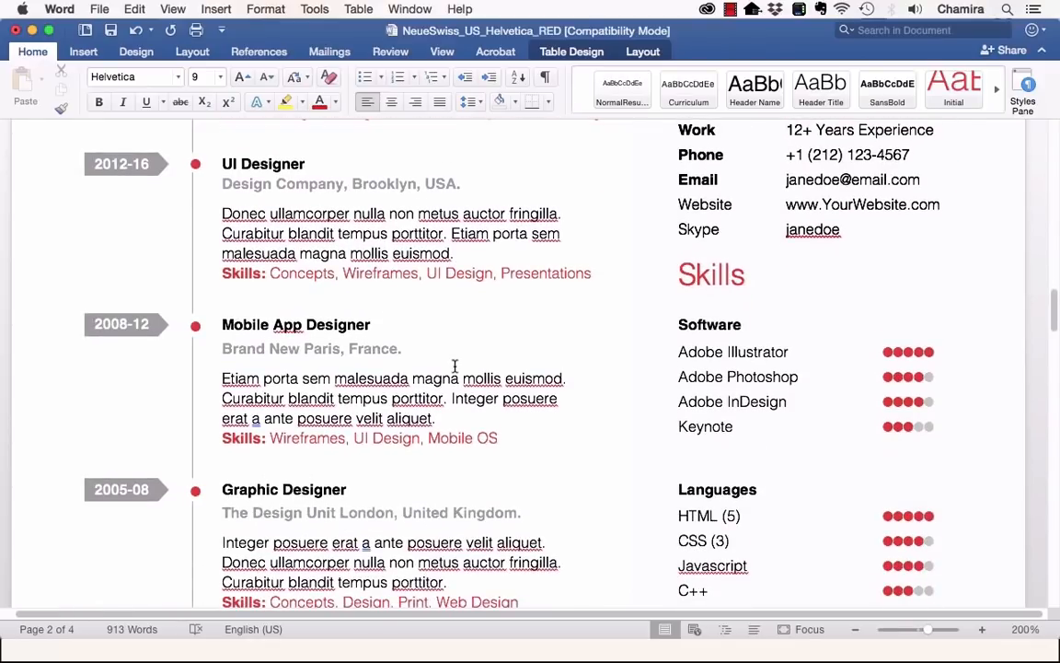
pyautogui.scroll(-3, 454, 367)
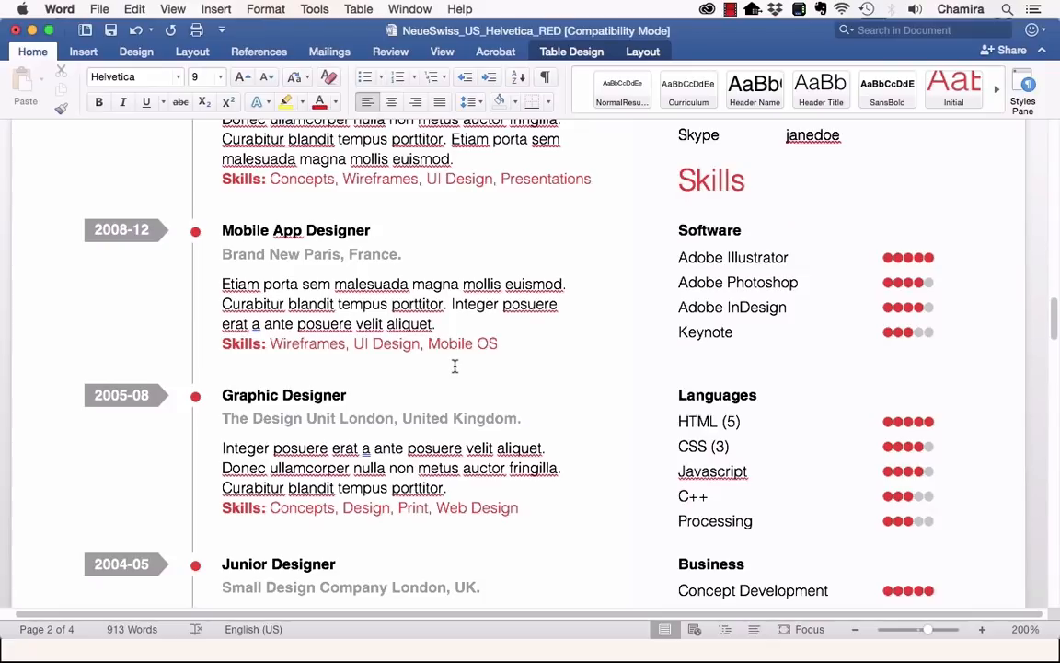
pyautogui.scroll(-4, 454, 366)
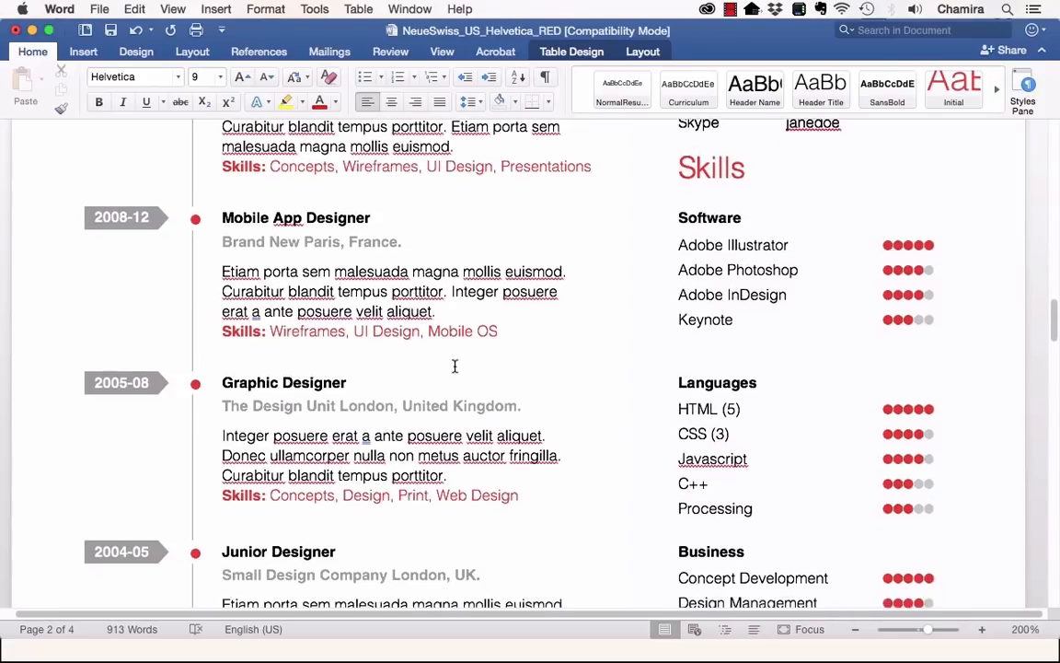
pyautogui.scroll(-4, 455, 366)
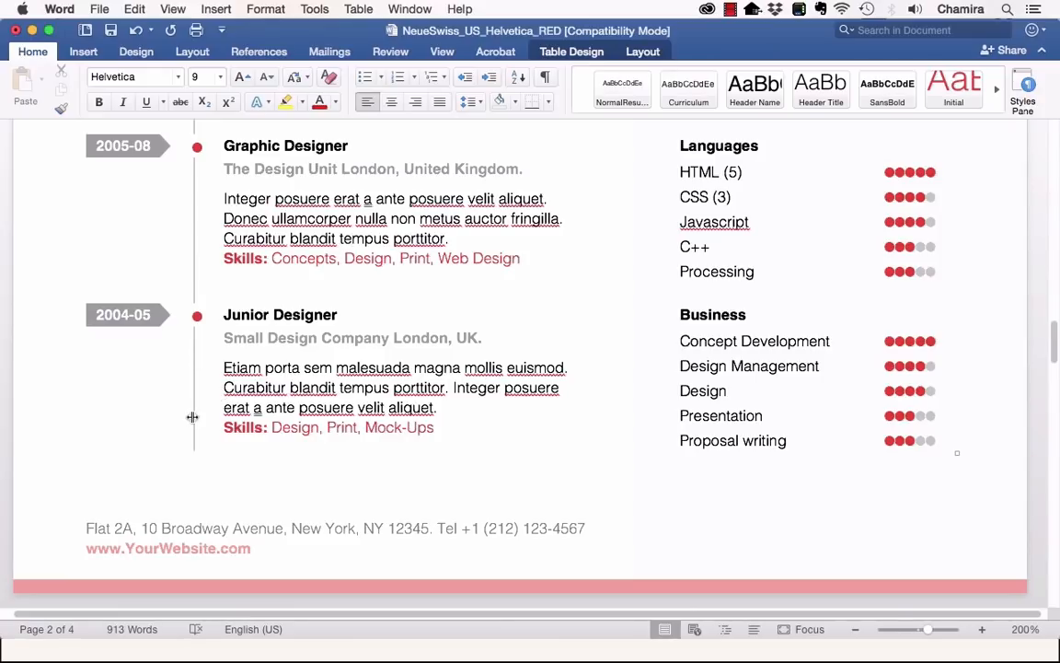
# Delete the description, skills line, company and Junior Designer title of the 2004-05 Work entry.
pyautogui.moveTo(436, 428); pyautogui.dragTo(225, 376)
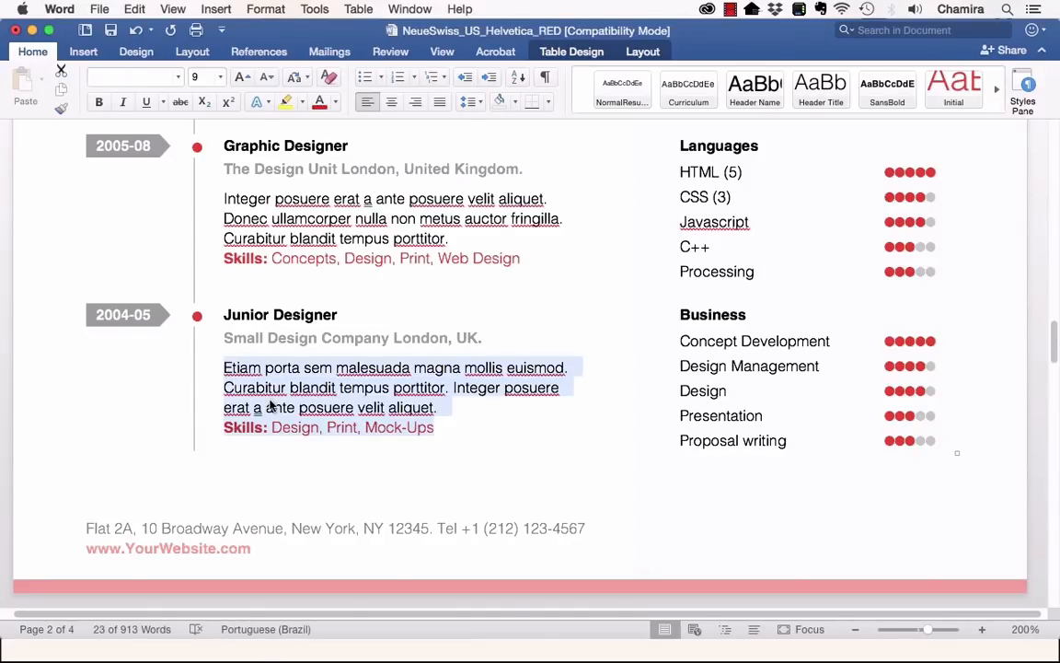
pyautogui.press('BackSpace')
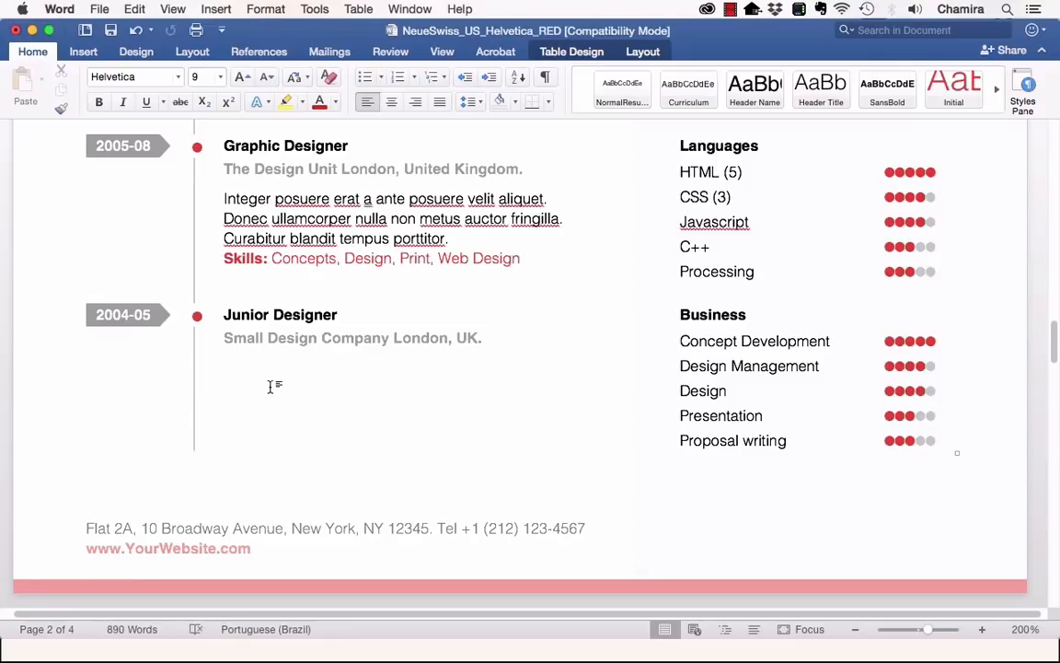
pyautogui.moveTo(486, 339); pyautogui.dragTo(221, 337)
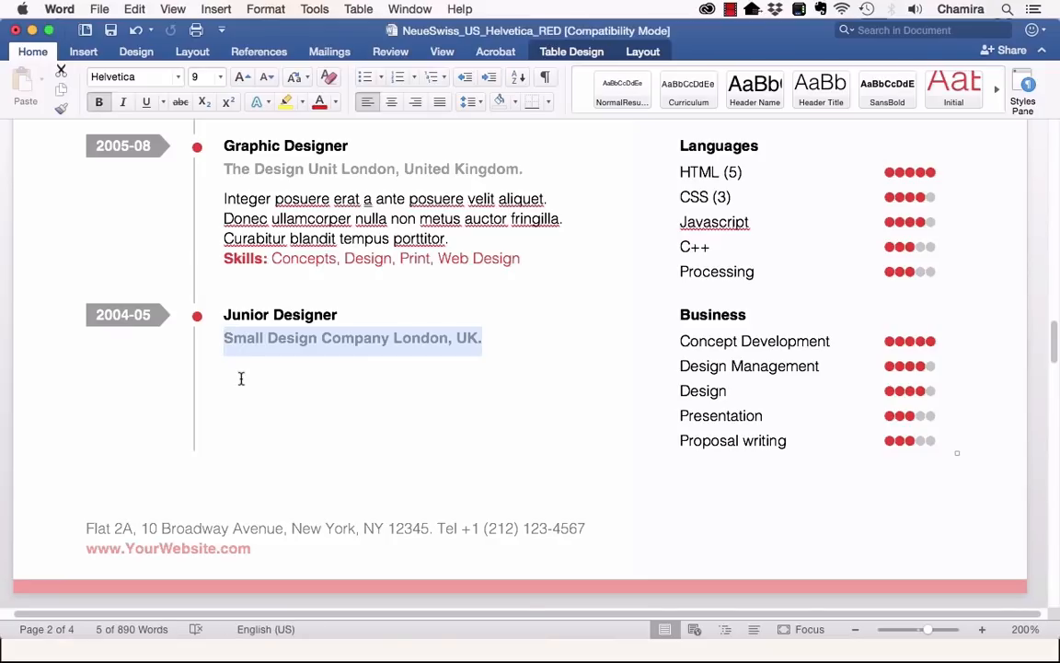
pyautogui.press('BackSpace')
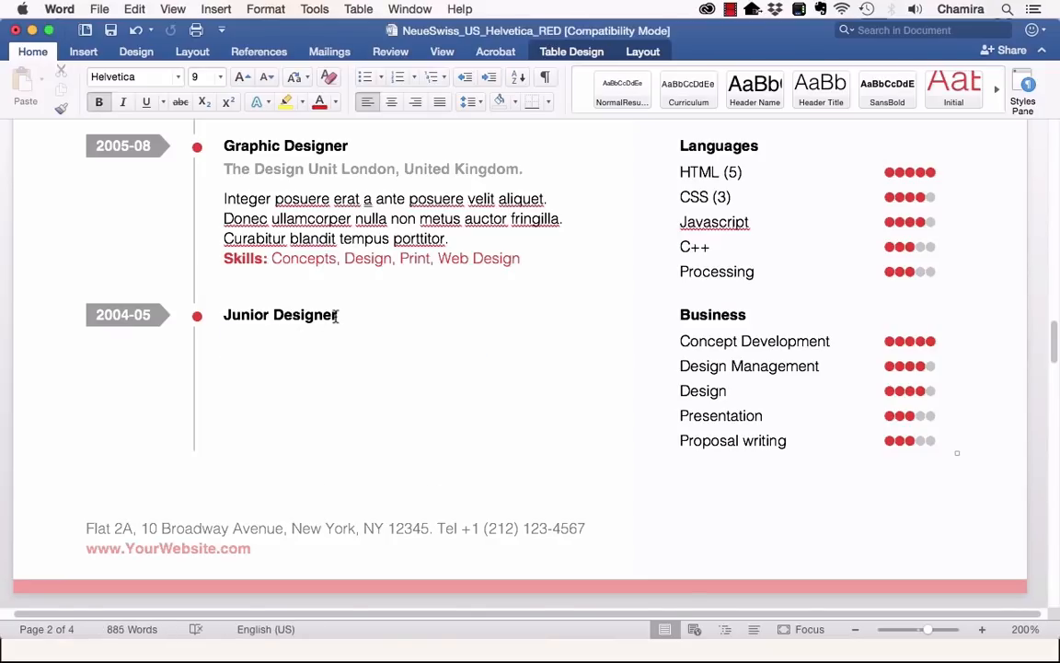
pyautogui.moveTo(326, 314); pyautogui.dragTo(225, 313)
pyautogui.press('BackSpace')
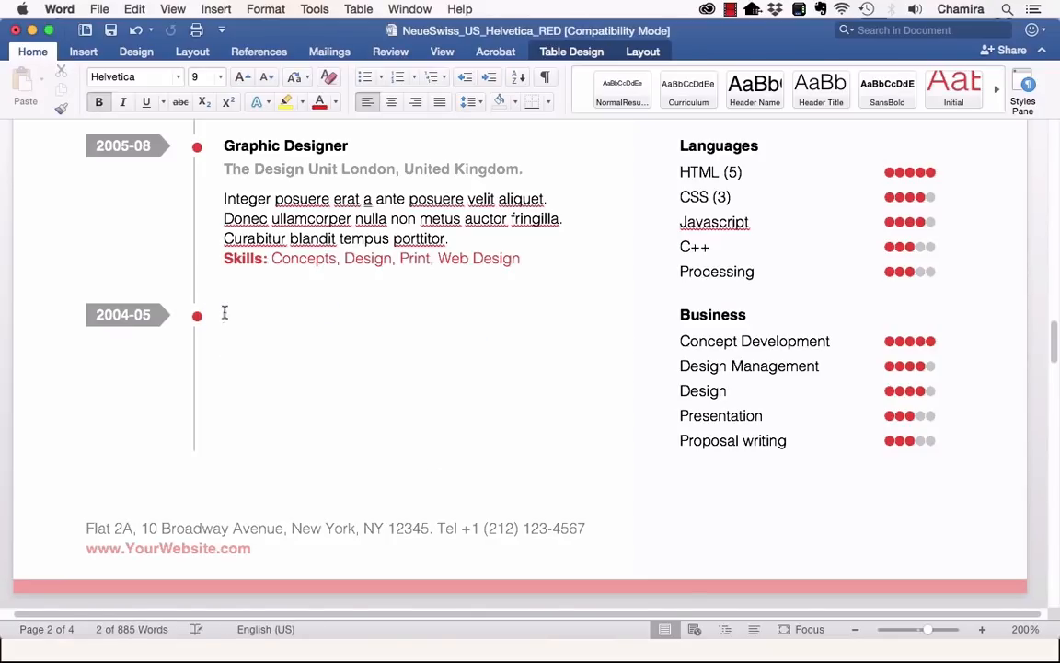
# Delete the red timeline dot and the 2004-05 date label of the emptied last Work entry.
pyautogui.click(200, 315)
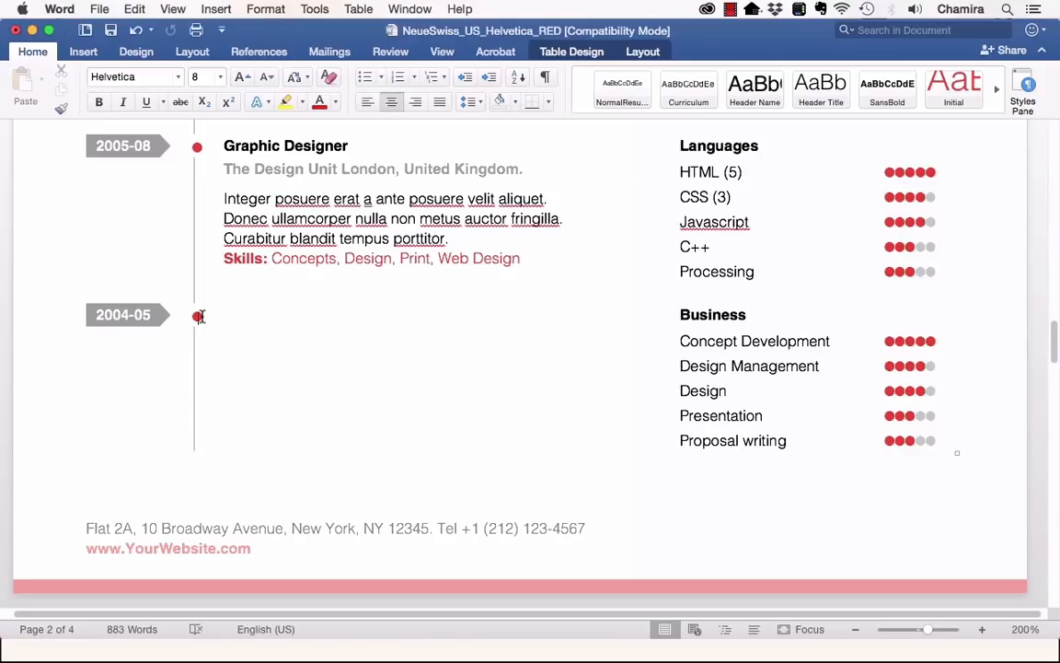
pyautogui.press('BackSpace')
pyautogui.click(138, 321)
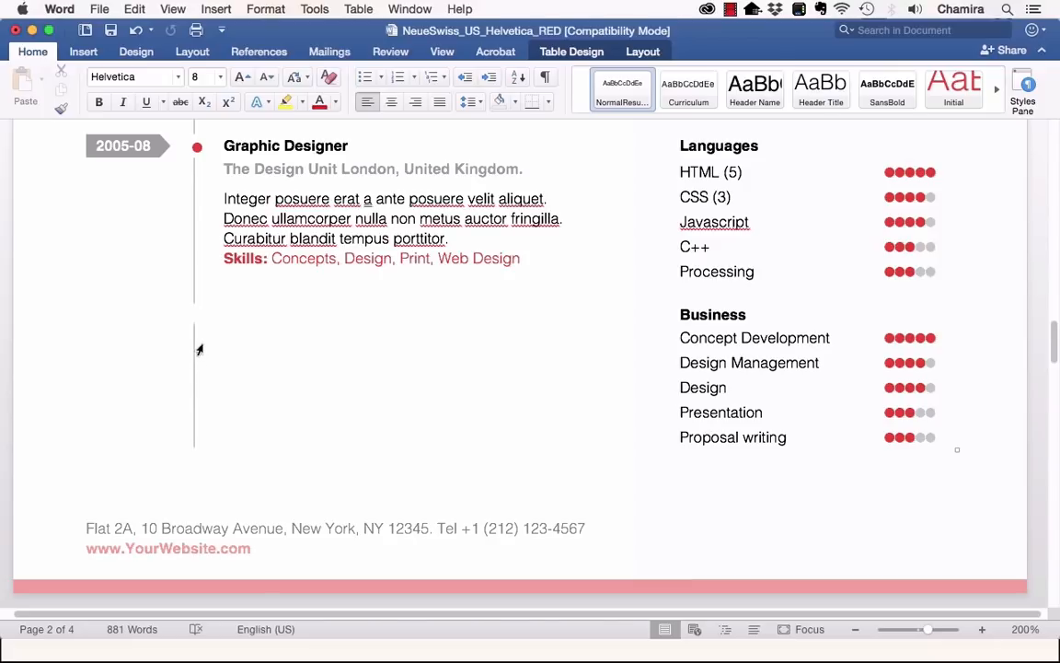
# Set the borders of the timeline cells beside the emptied last Work entry to None.
pyautogui.click(194, 332)
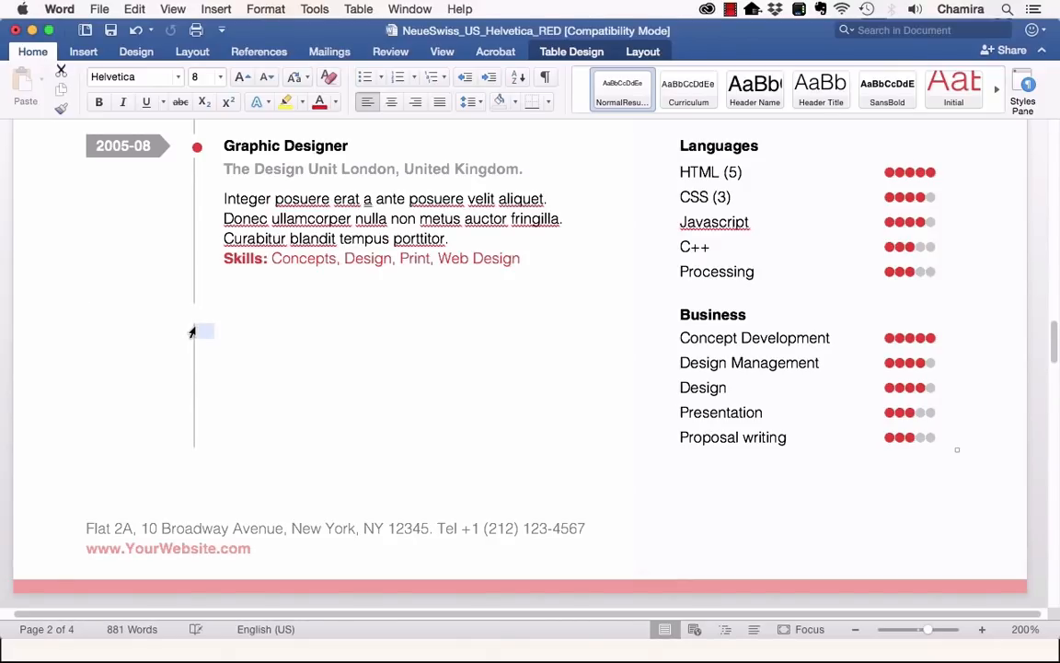
pyautogui.moveTo(190, 329); pyautogui.dragTo(197, 331)
pyautogui.rightClick(185, 334)
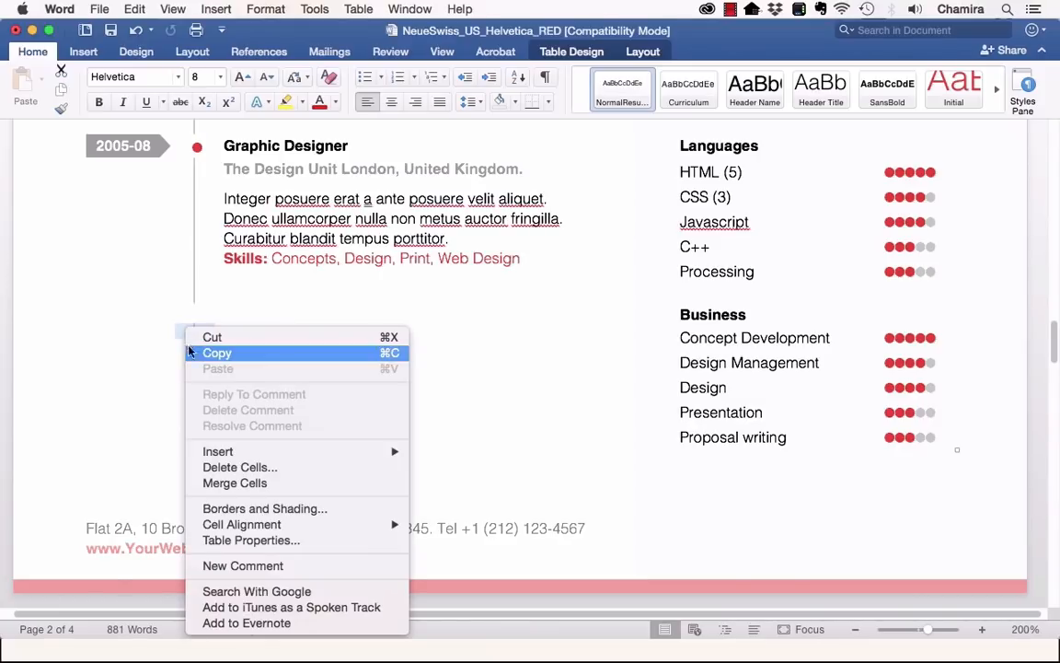
pyautogui.click(243, 511)
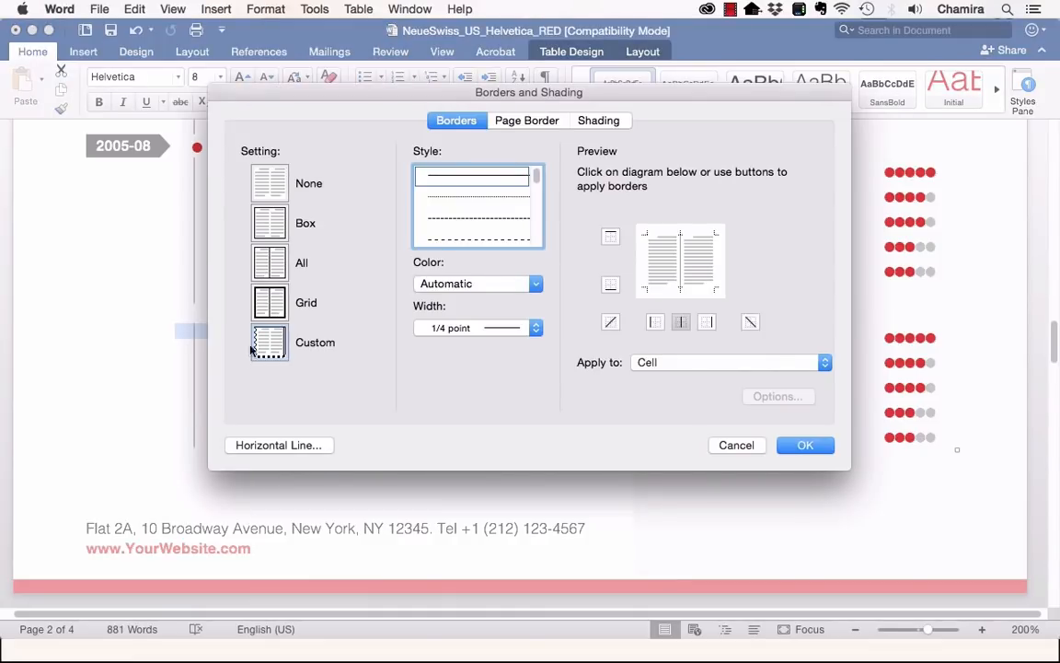
pyautogui.click(268, 183)
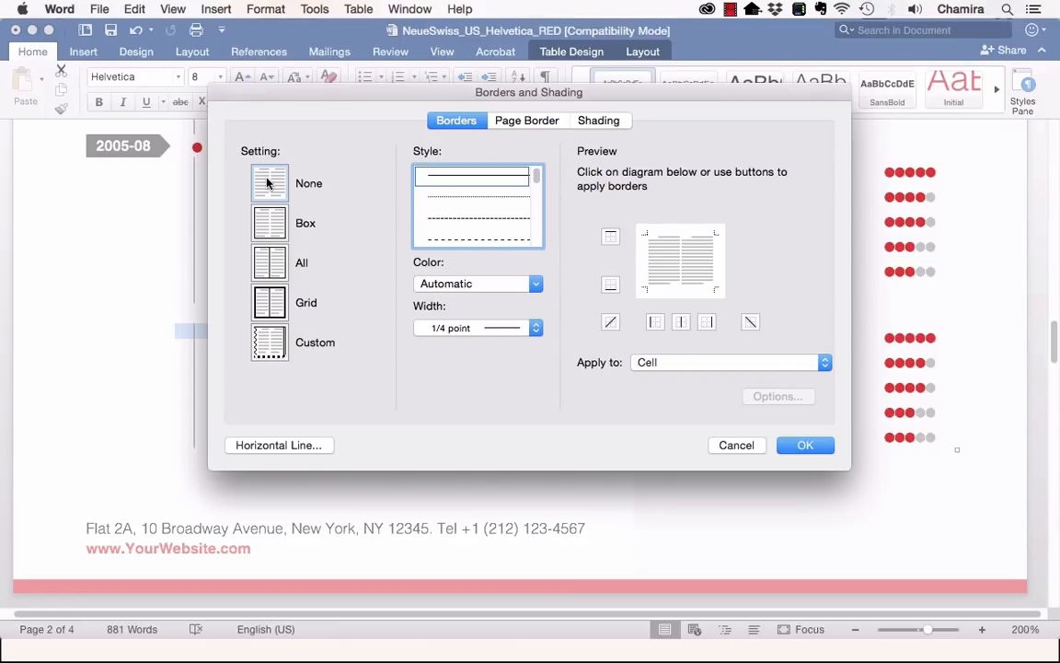
pyautogui.click(805, 445)
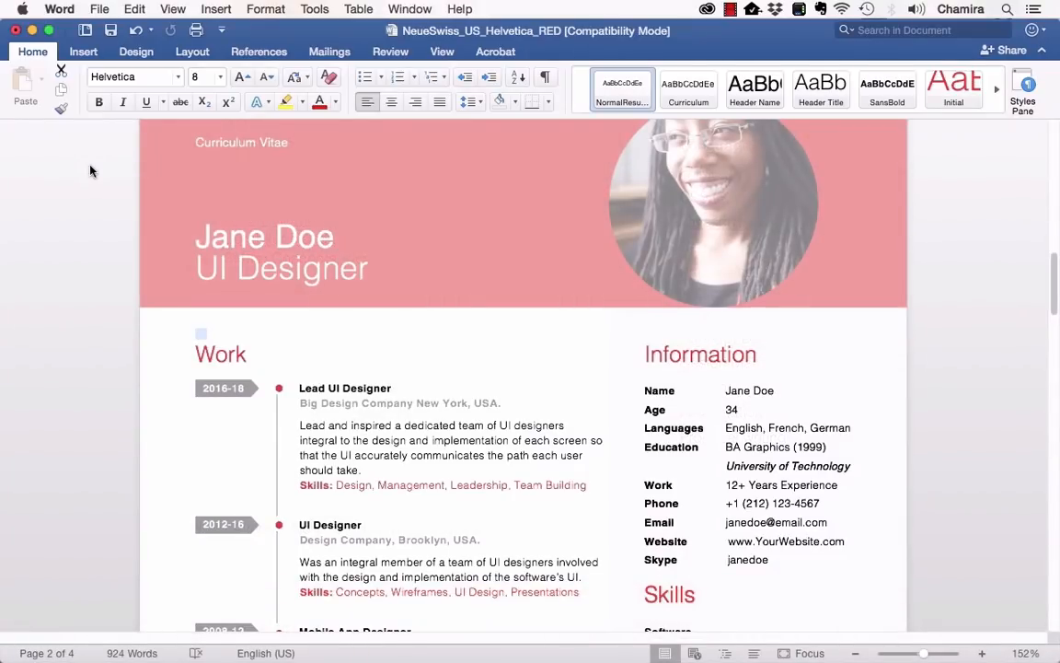
# Review the customized resume page from the header and portrait through the Work, Information and Skills sections.
pyautogui.scroll(-5, 90, 170)
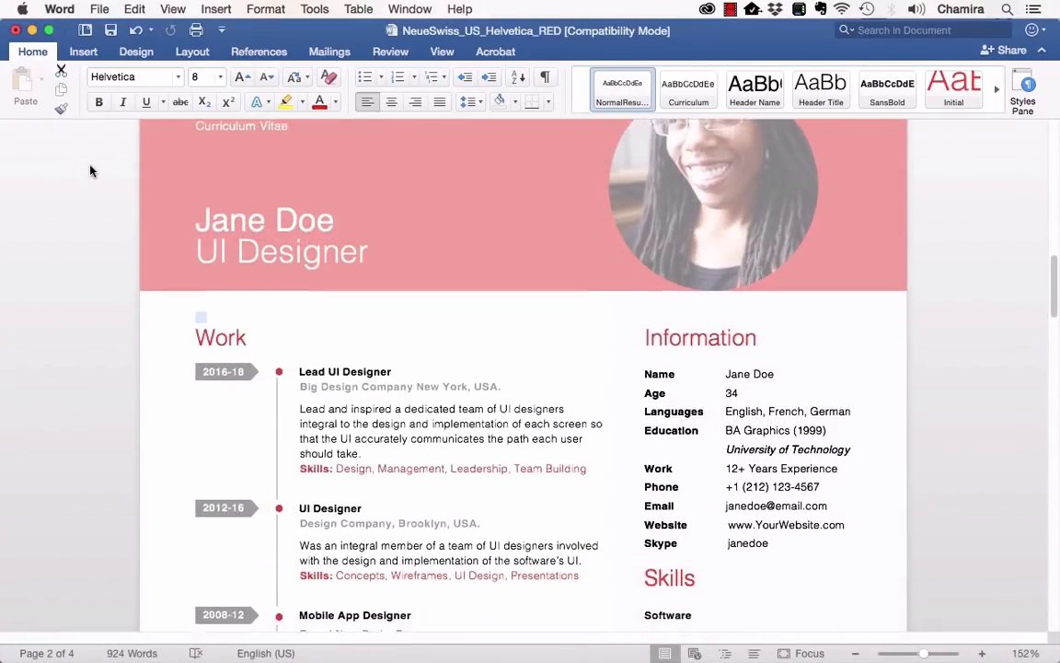
pyautogui.scroll(-6, 90, 170)
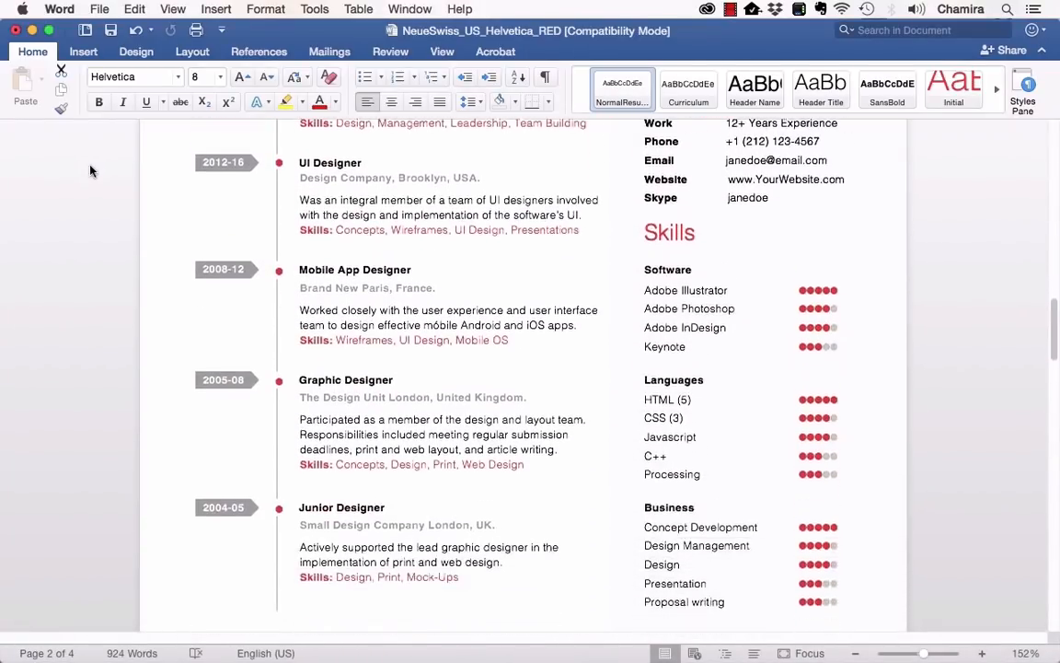
pyautogui.scroll(6, 90, 171)
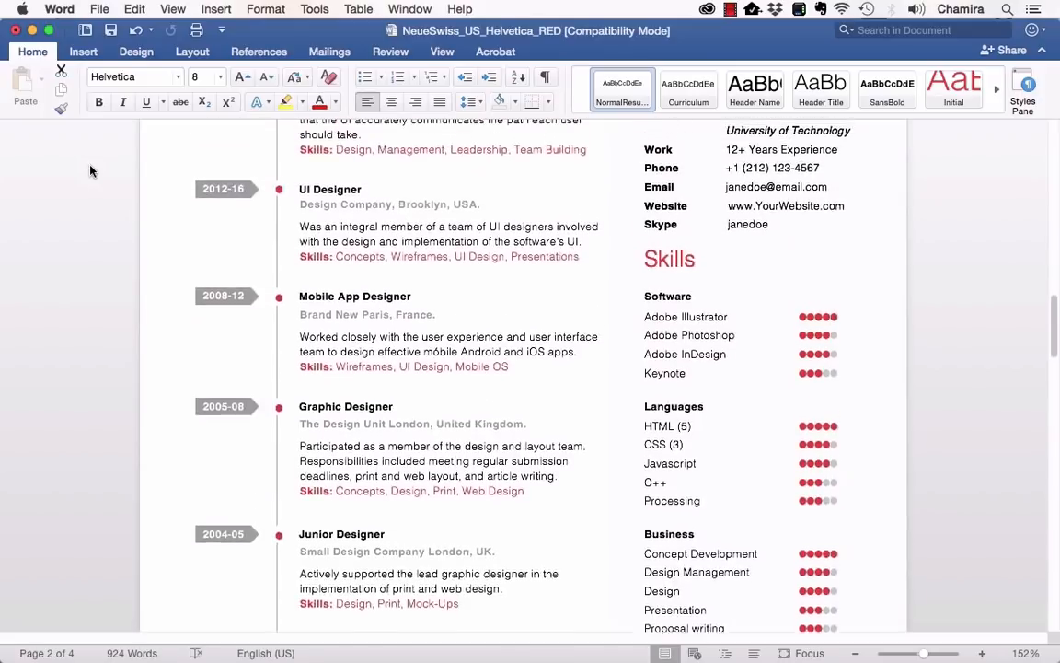
pyautogui.scroll(5, 90, 170)
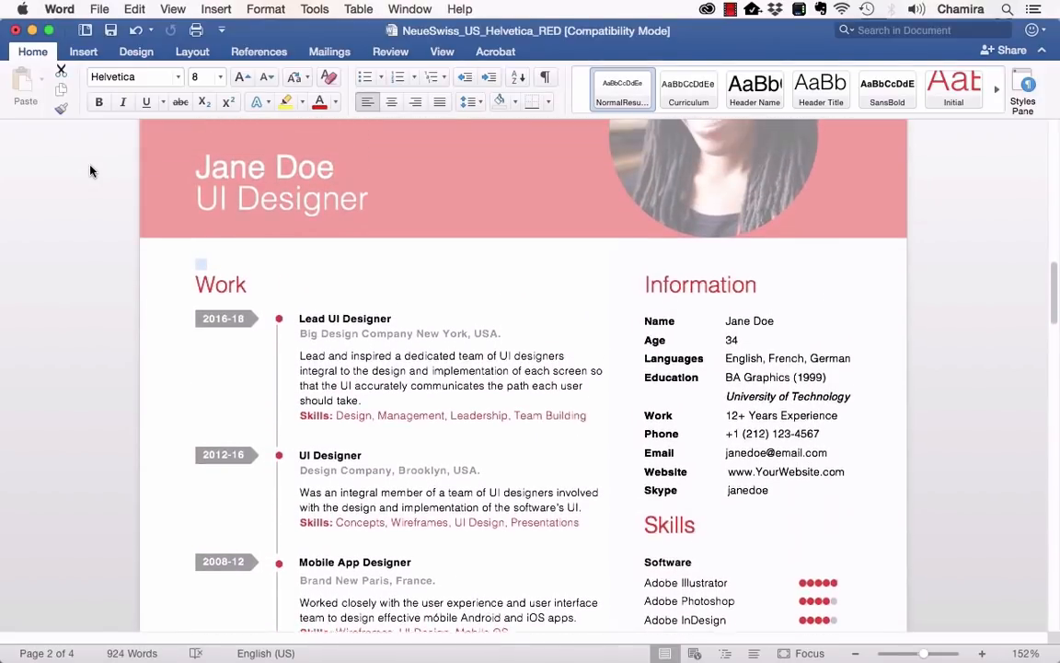
pyautogui.scroll(1, 90, 170)
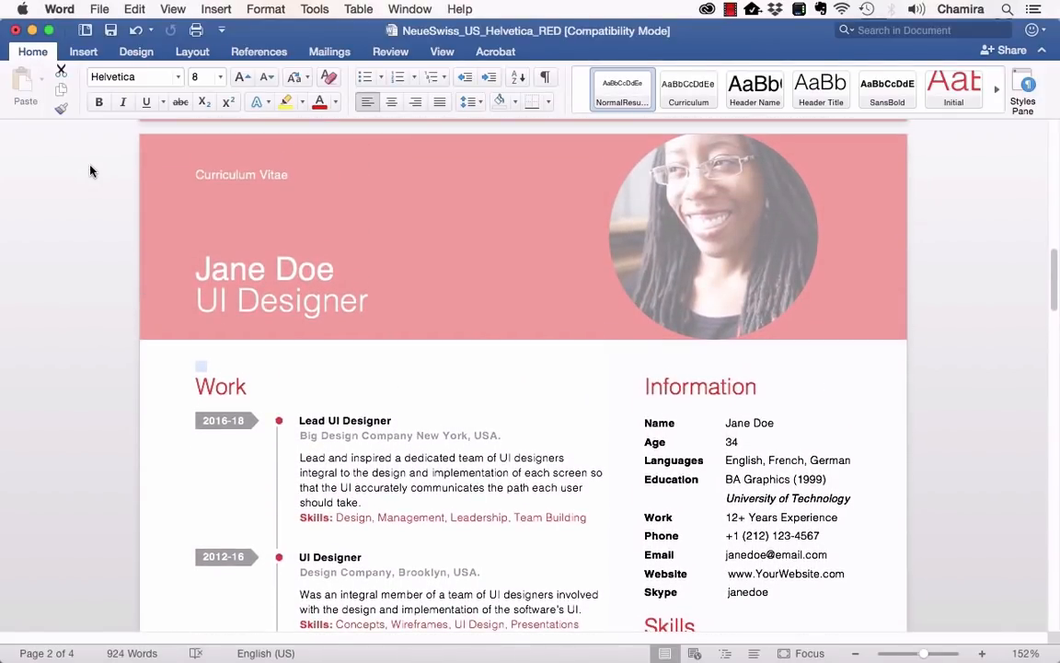
pyautogui.click(90, 167)
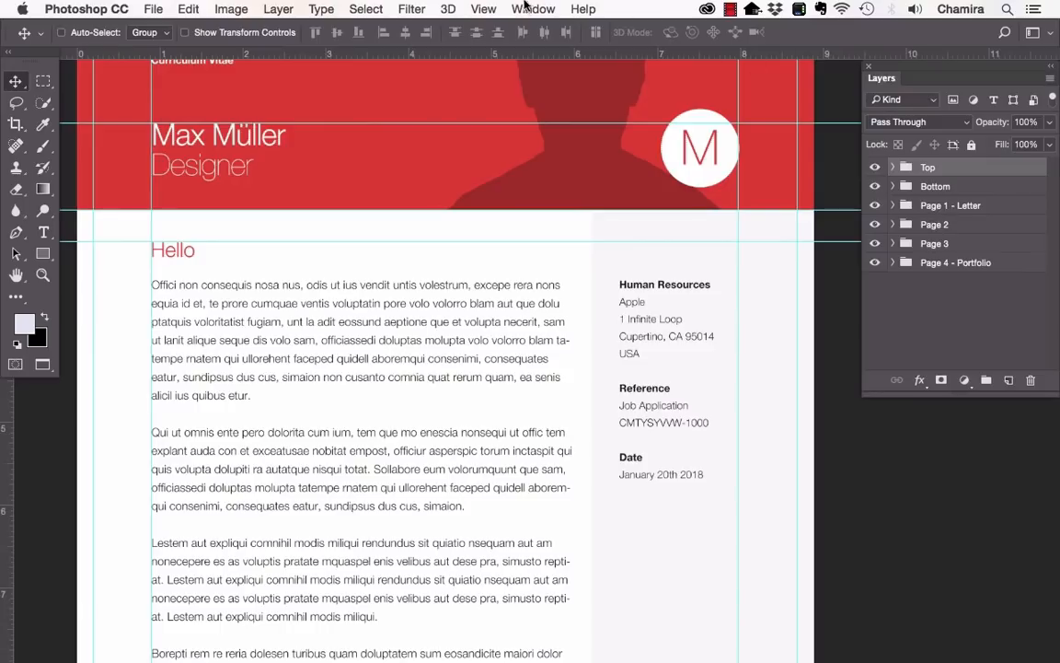
# Examine the list of available panels and the contents of the Top and Bottom layer groups.
pyautogui.click(533, 10)
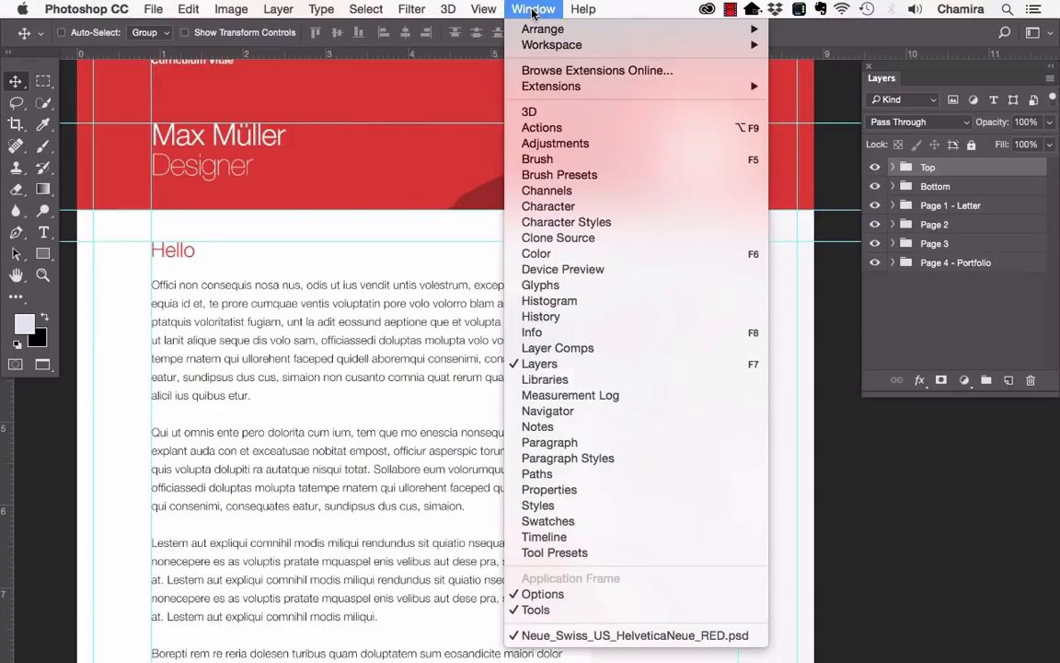
pyautogui.click(533, 10)
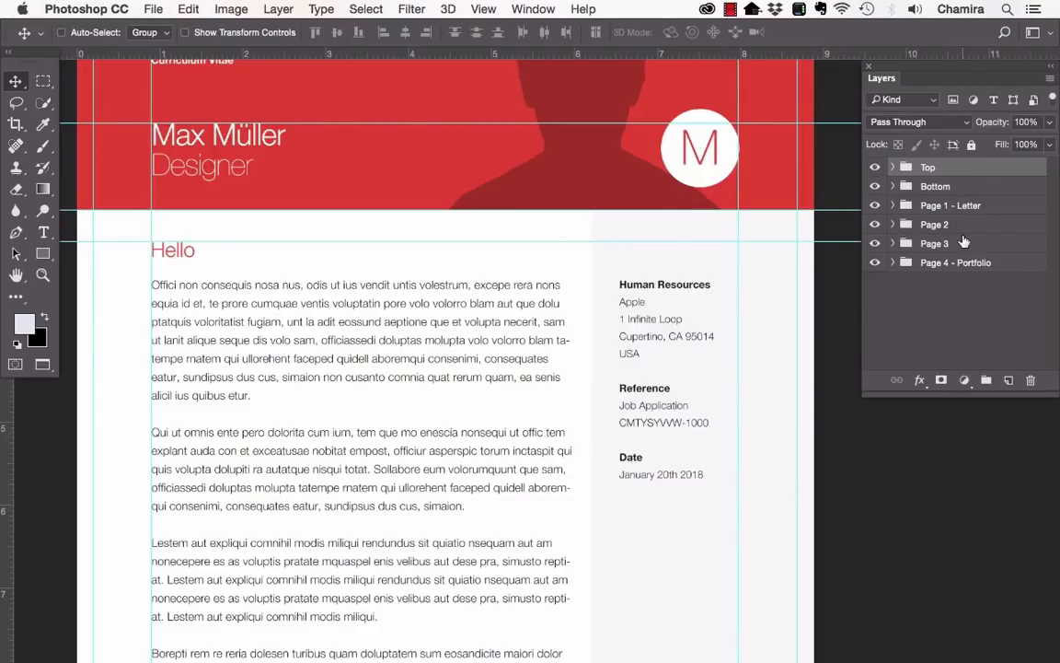
pyautogui.click(891, 169)
pyautogui.scroll(-3, 971, 229)
pyautogui.scroll(3, 967, 229)
pyautogui.click(893, 167)
pyautogui.click(894, 187)
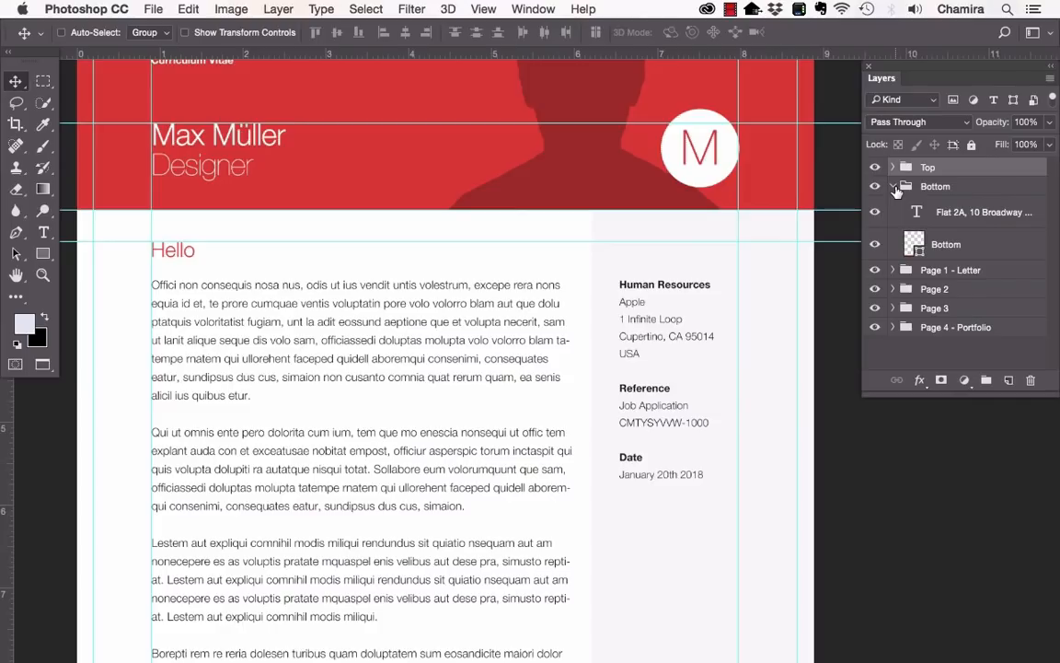
pyautogui.click(895, 187)
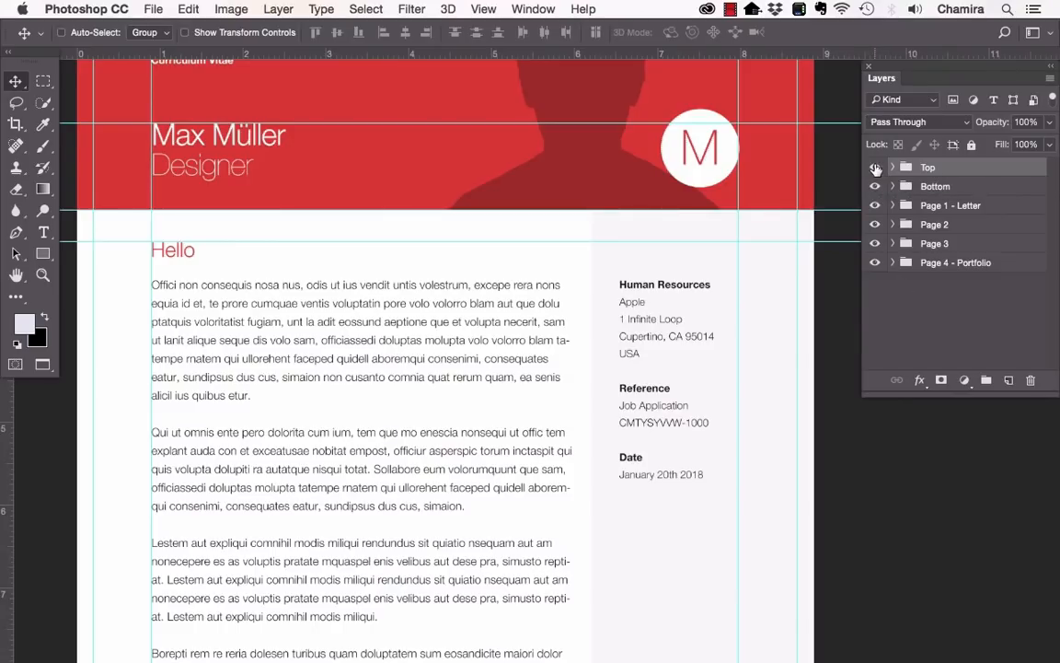
# Hide the Page 1 - Letter, Page 3 and Page 4 - Portfolio layer groups, leaving Page 2 displayed.
pyautogui.click(873, 207)
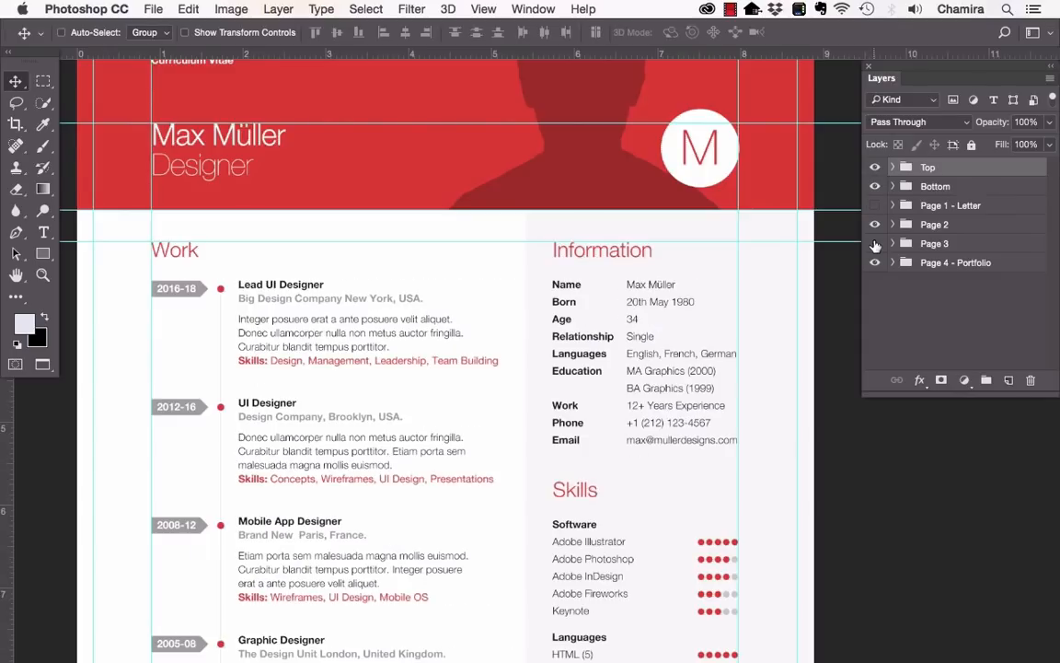
pyautogui.click(875, 243)
pyautogui.click(875, 263)
# Replace the name in the Top group's header text layer with the applicant's full name and change the job title to UI Designer.
pyautogui.click(891, 167)
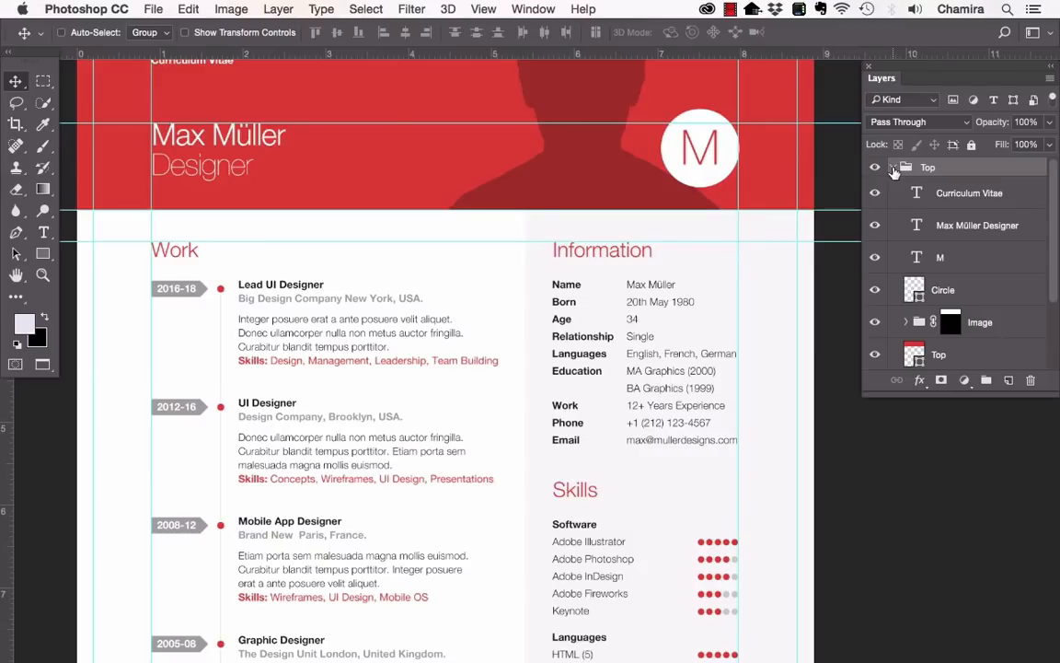
pyautogui.click(938, 224)
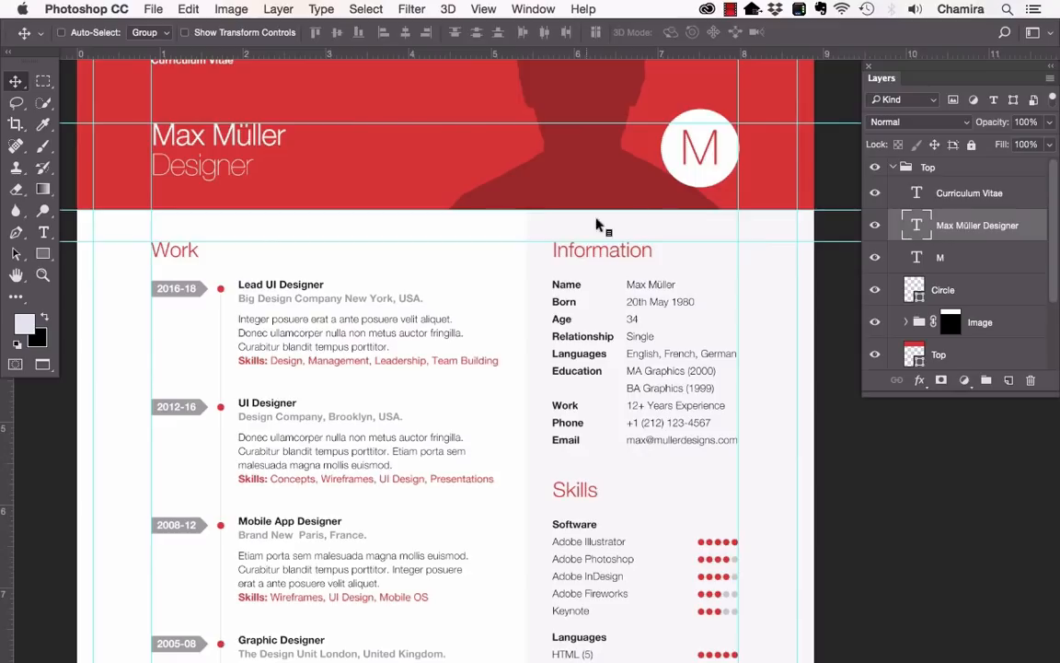
pyautogui.click(672, 161)
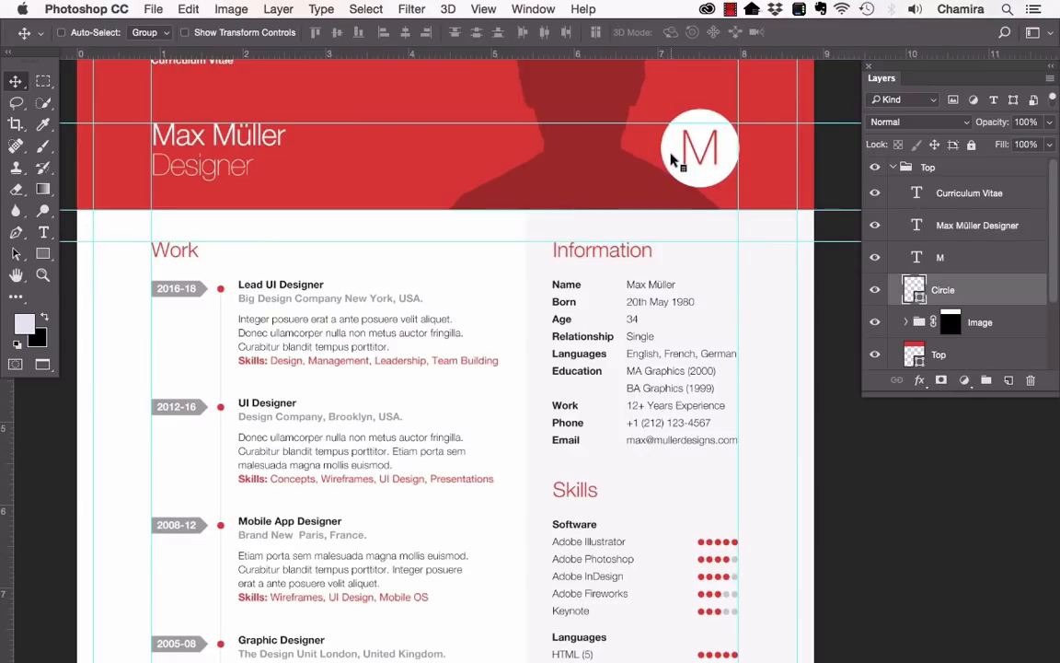
pyautogui.click(195, 147)
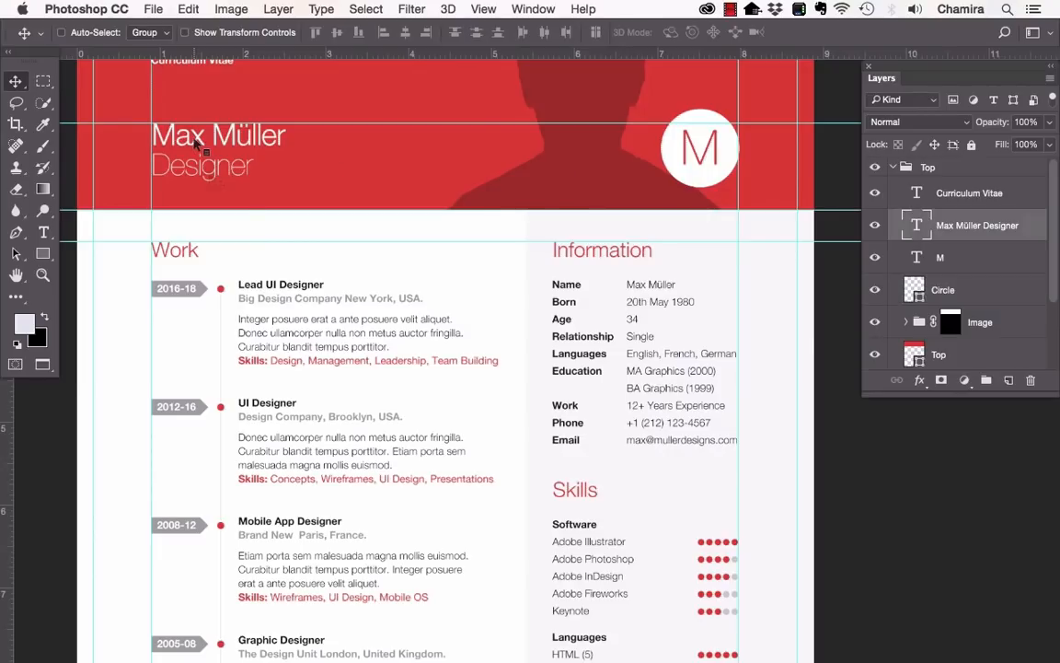
pyautogui.scroll(2, 208, 175)
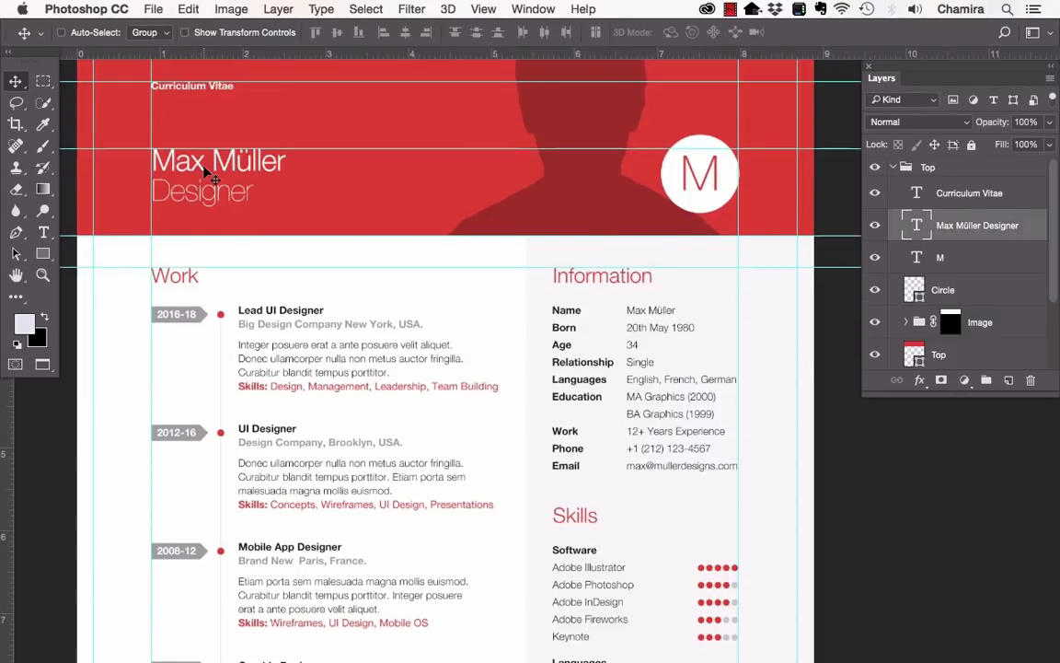
pyautogui.click(42, 234)
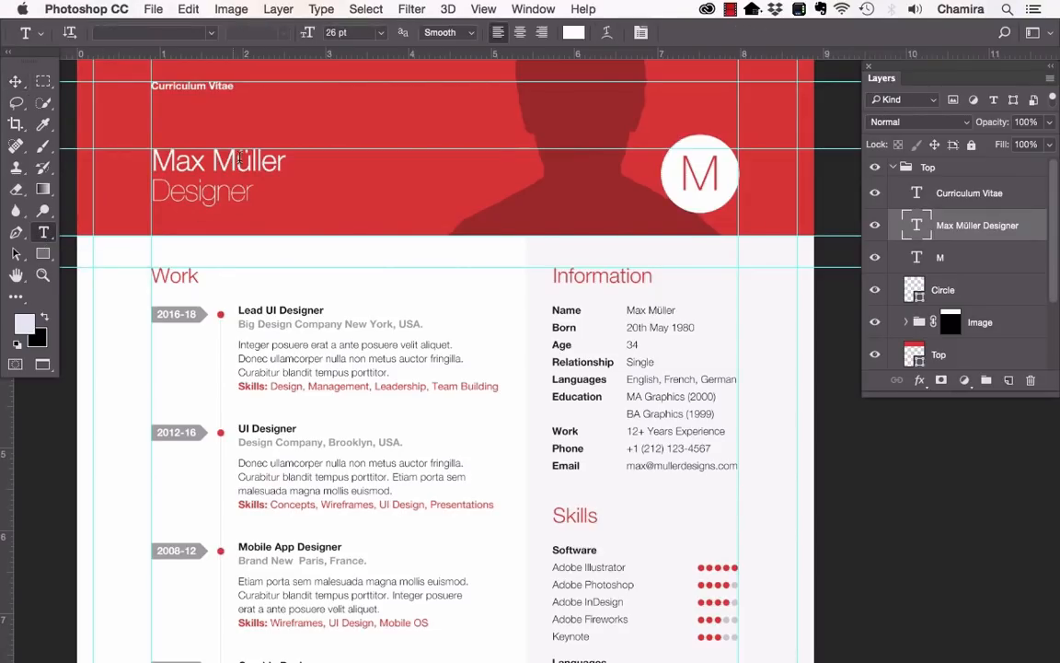
pyautogui.click(283, 162)
pyautogui.moveTo(284, 162); pyautogui.dragTo(184, 162)
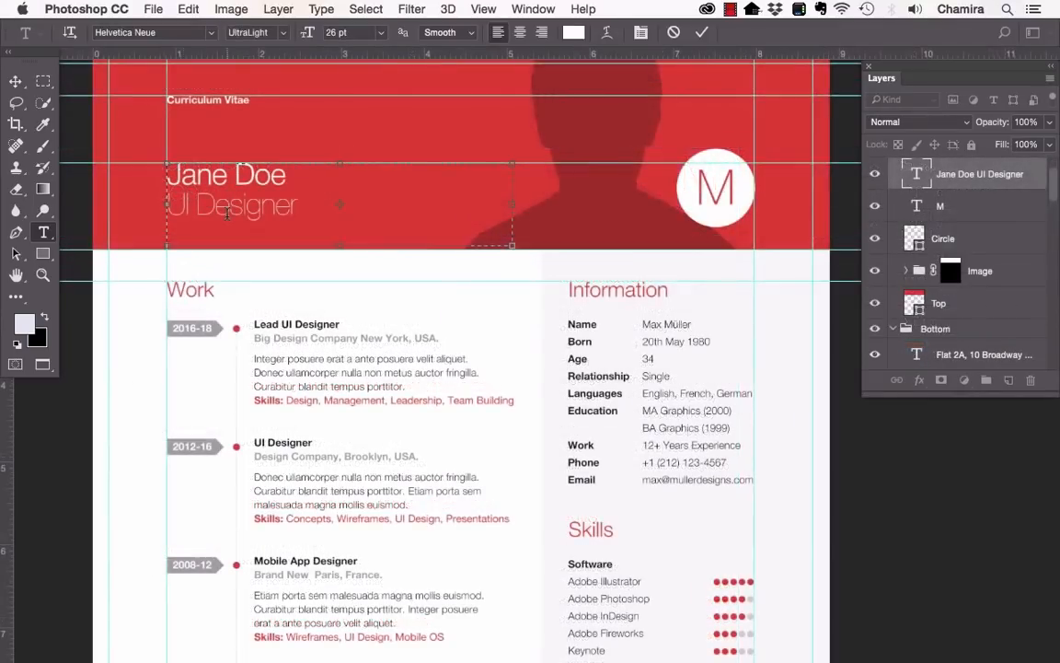
# Check the editable text layers of the footer contact line, the Business and Software skills, and the Mobile App Designer work entry.
pyautogui.scroll(-10, 228, 213)
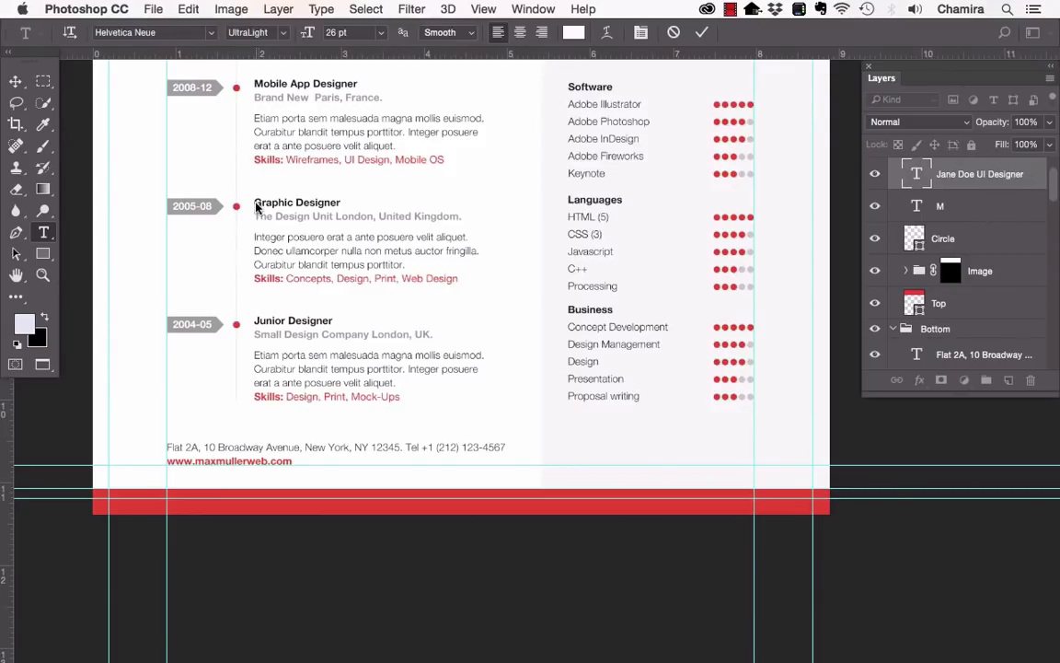
pyautogui.click(218, 450)
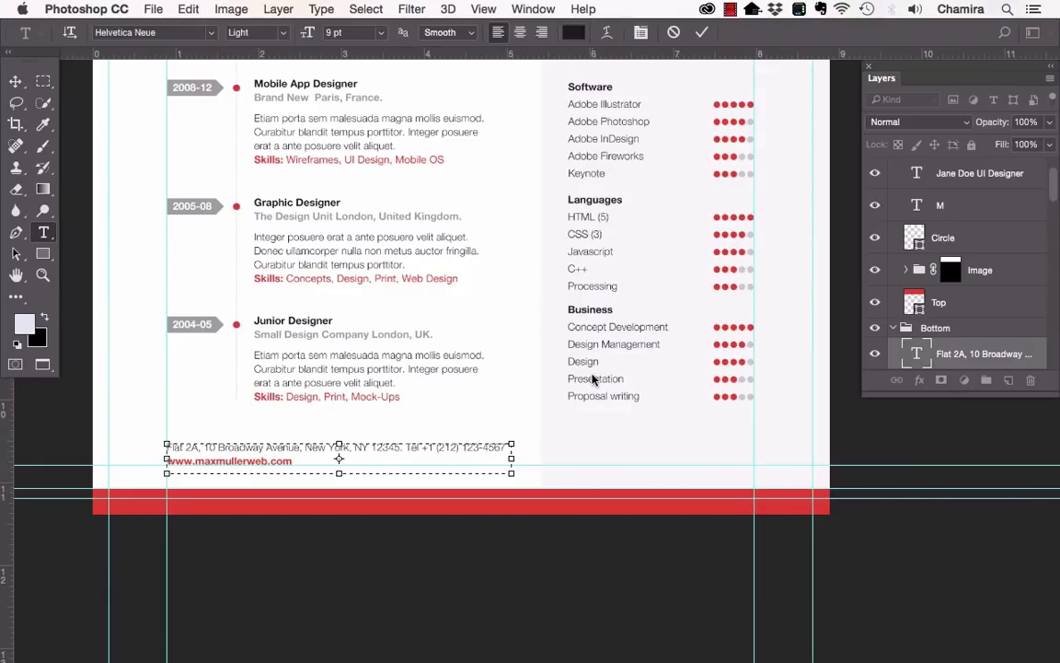
pyautogui.click(571, 360)
pyautogui.click(594, 146)
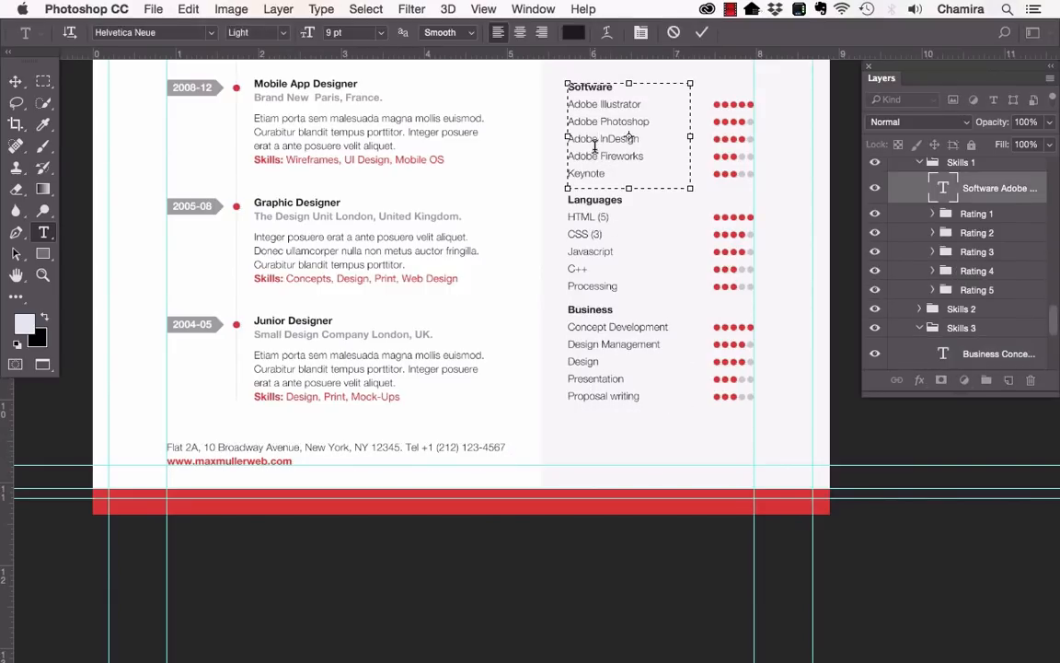
pyautogui.click(305, 120)
pyautogui.click(295, 457)
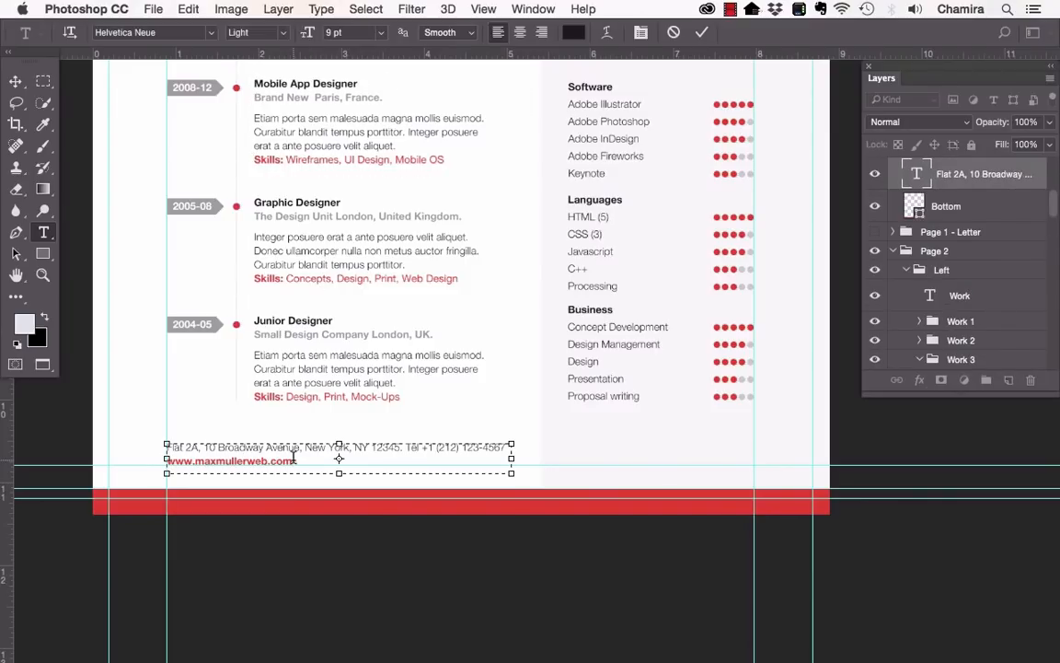
pyautogui.click(15, 83)
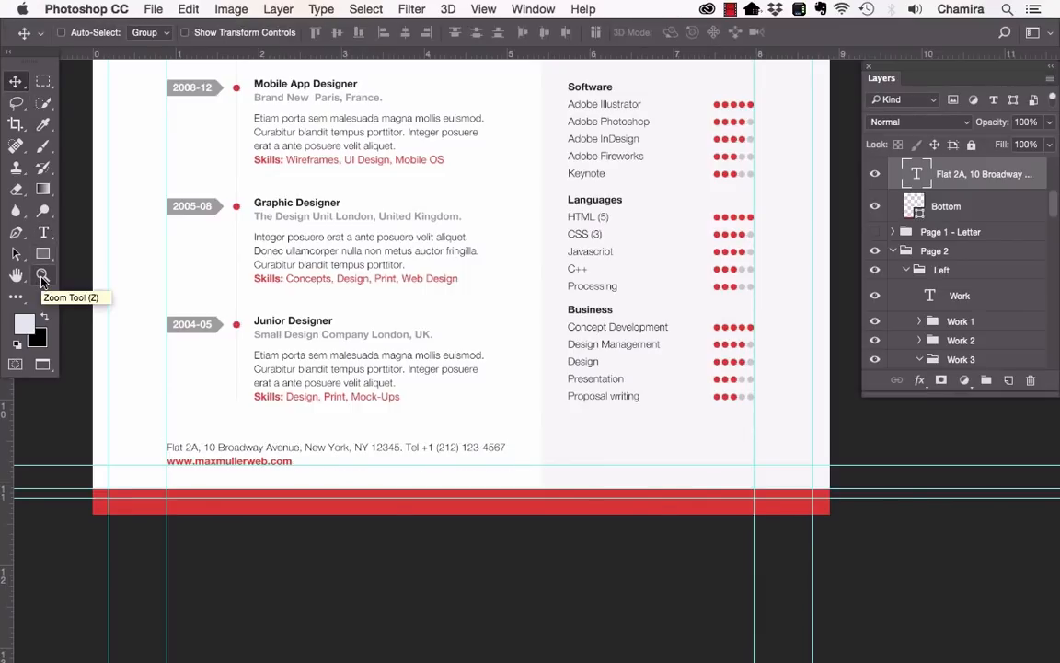
pyautogui.press('z')
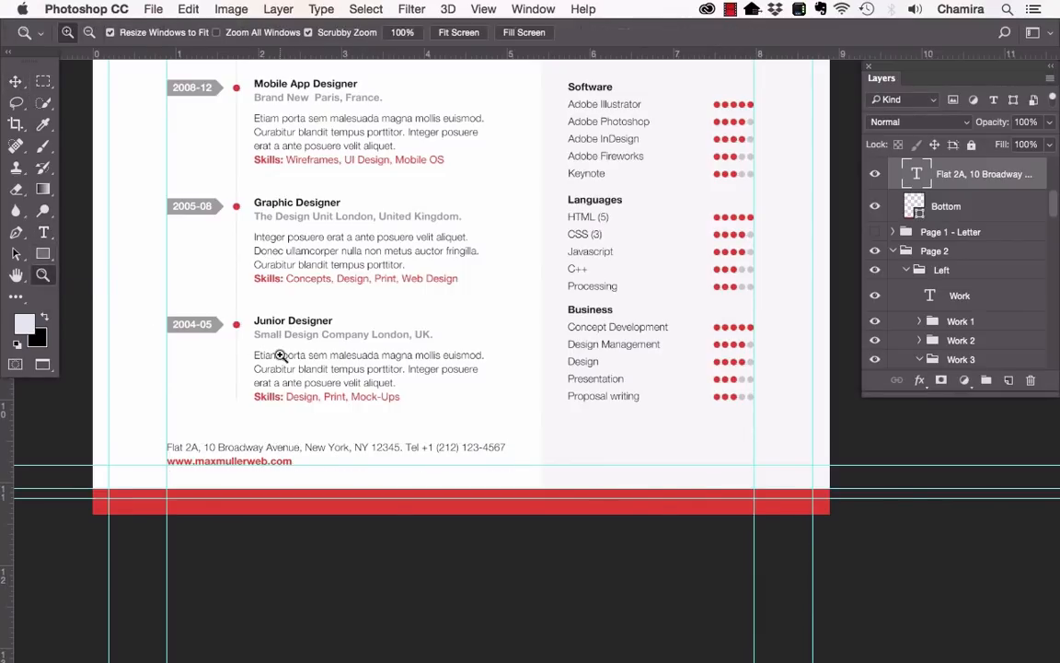
pyautogui.click(294, 451)
pyautogui.hscroll(-3, 295, 451)
pyautogui.hscroll(2, 294, 452)
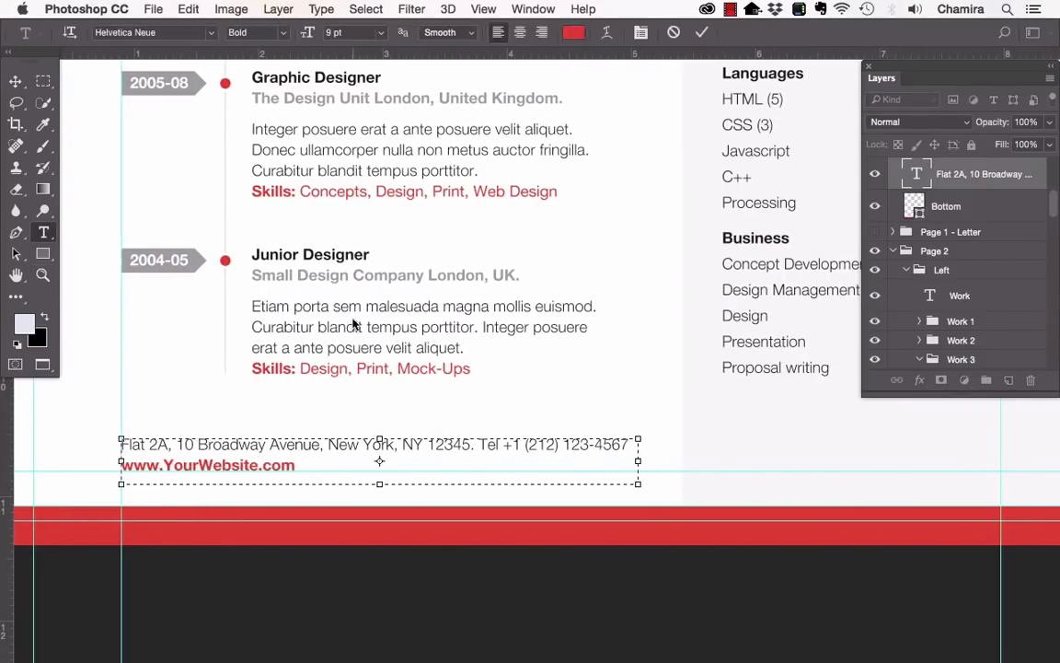
# Delete the Relationship label and its line from the label column of the Information section.
pyautogui.hscroll(5, 352, 322)
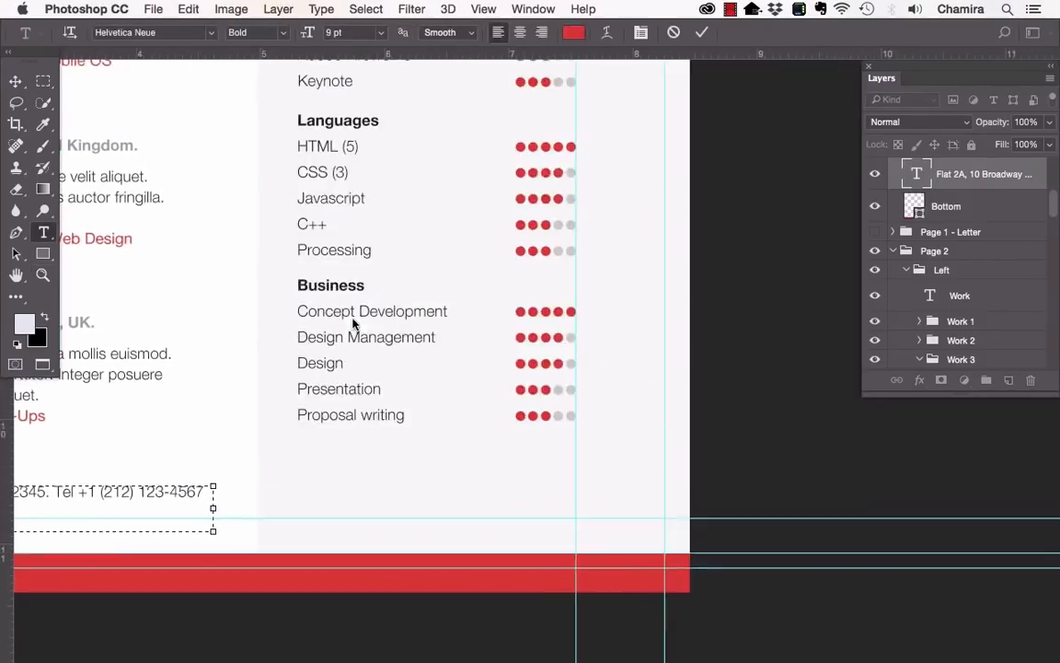
pyautogui.scroll(5, 353, 322)
pyautogui.scroll(3, 353, 322)
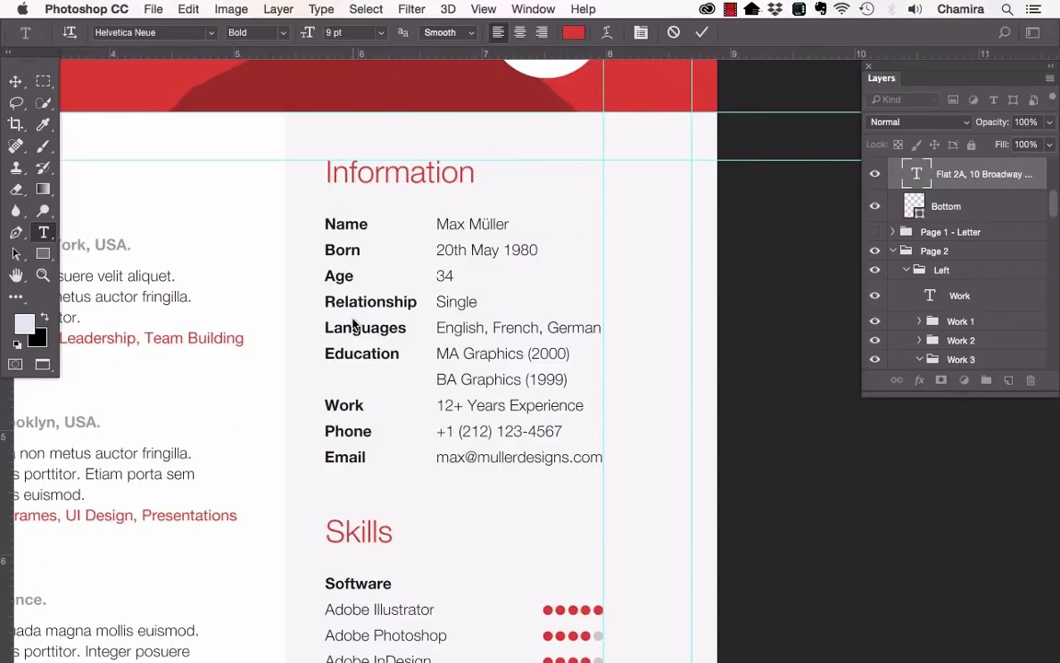
pyautogui.click(467, 223)
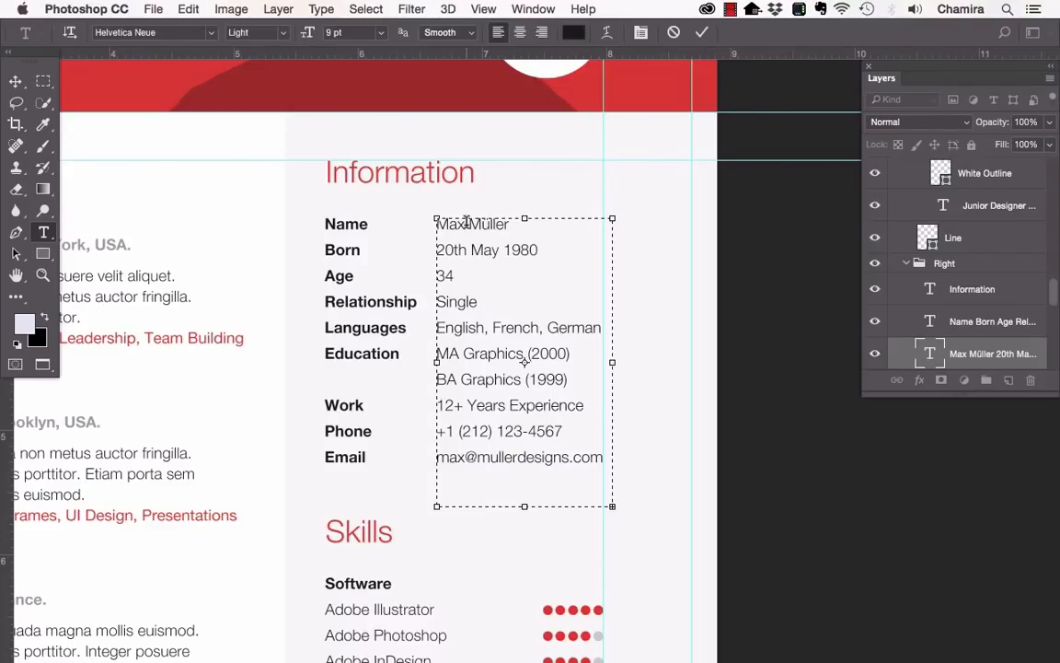
pyautogui.click(342, 234)
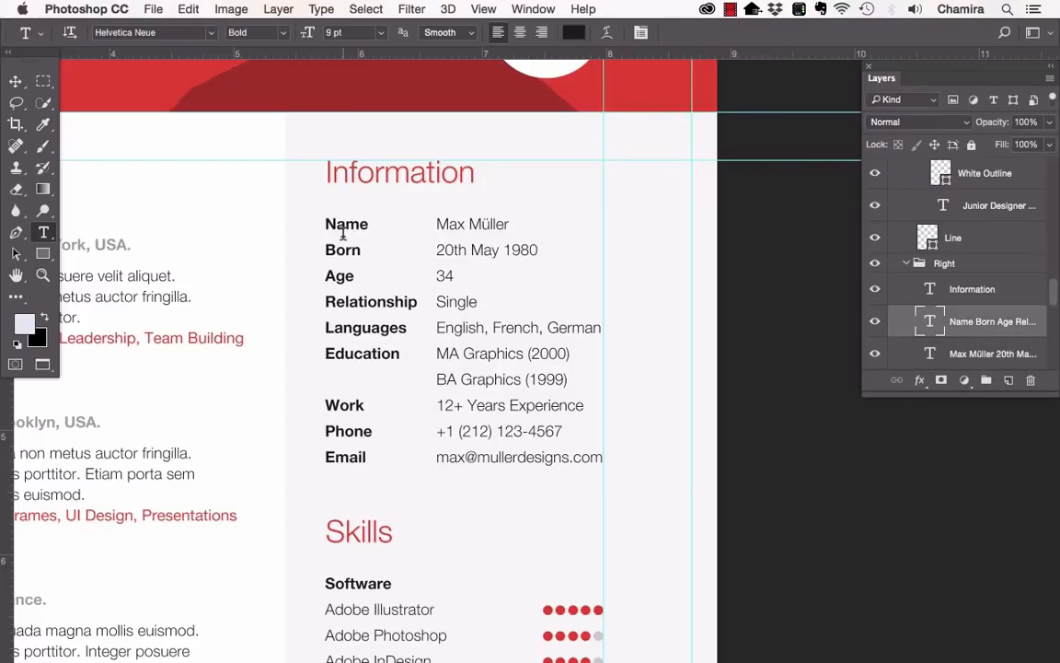
pyautogui.click(416, 304)
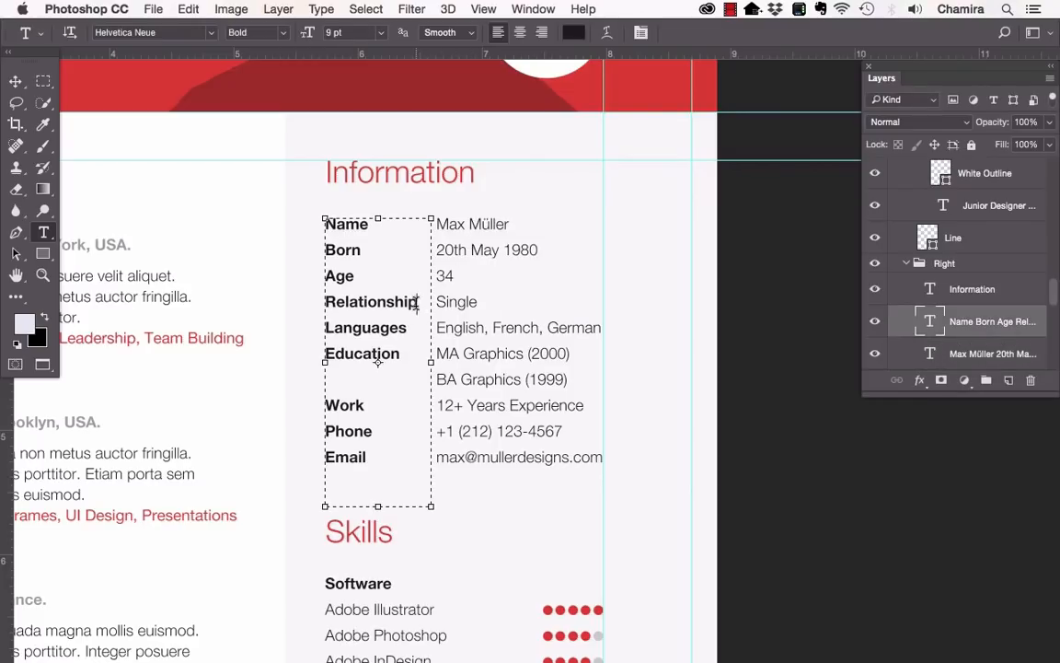
pyautogui.moveTo(416, 303); pyautogui.dragTo(319, 302)
pyautogui.press('BackSpace')
pyautogui.press('BackSpace')
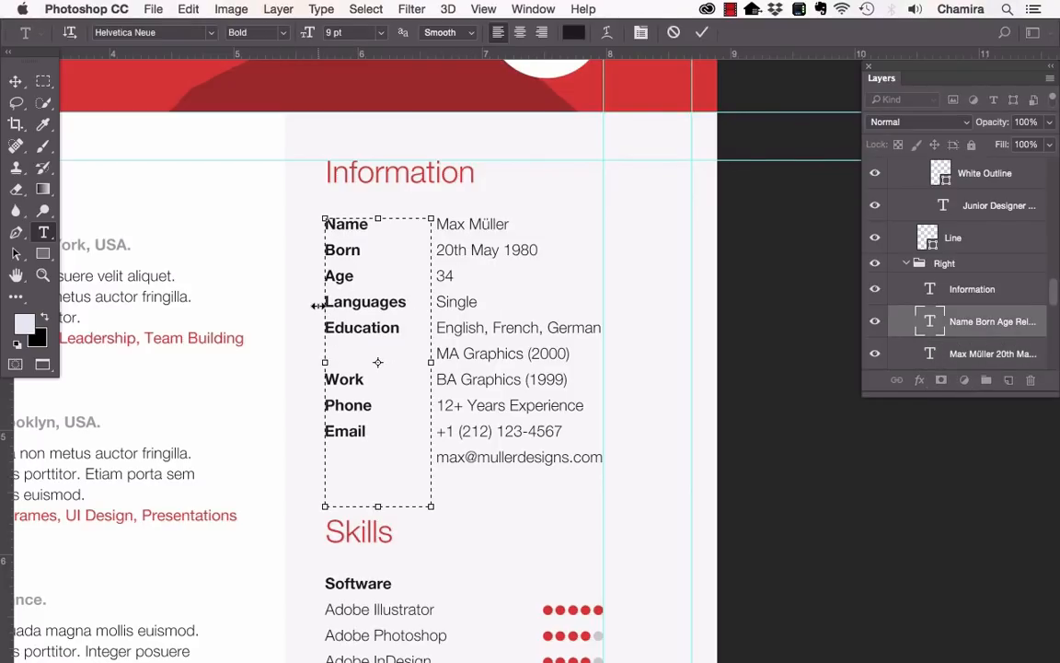
# Delete the value Single and its line so the Information values align with their labels.
pyautogui.doubleClick(460, 304)
pyautogui.press('BackSpace')
pyautogui.press('BackSpace')
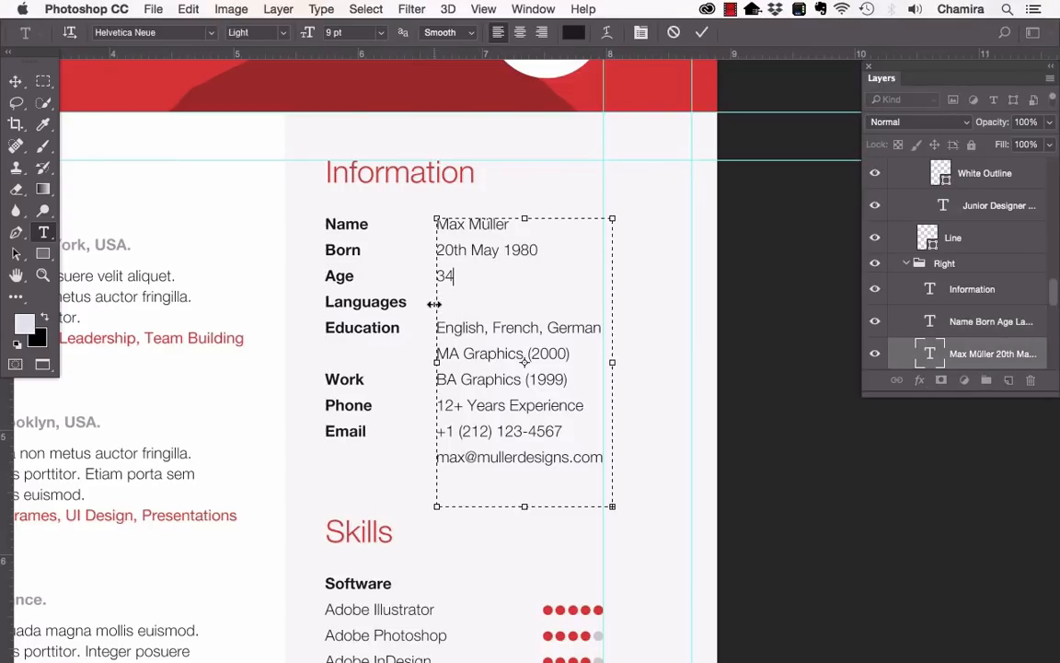
pyautogui.press('Delete')
# Review the Skills section ratings and the Work entries of Page 2.
pyautogui.scroll(-10, 485, 382)
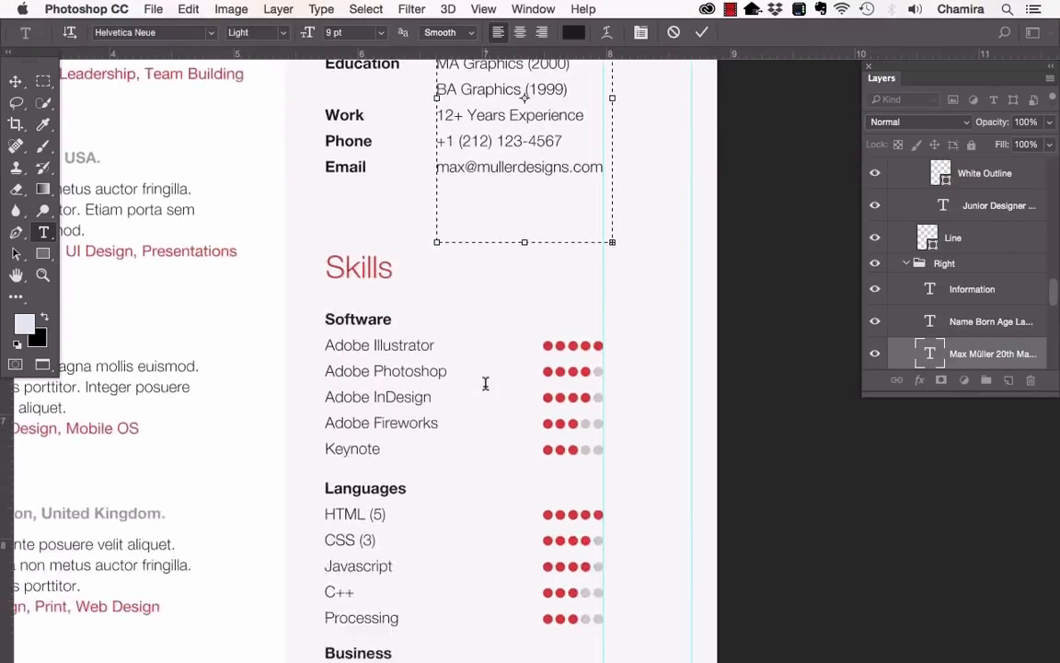
pyautogui.scroll(7, 485, 383)
pyautogui.hscroll(-5, 485, 383)
pyautogui.scroll(5, 485, 382)
pyautogui.hscroll(-5, 485, 383)
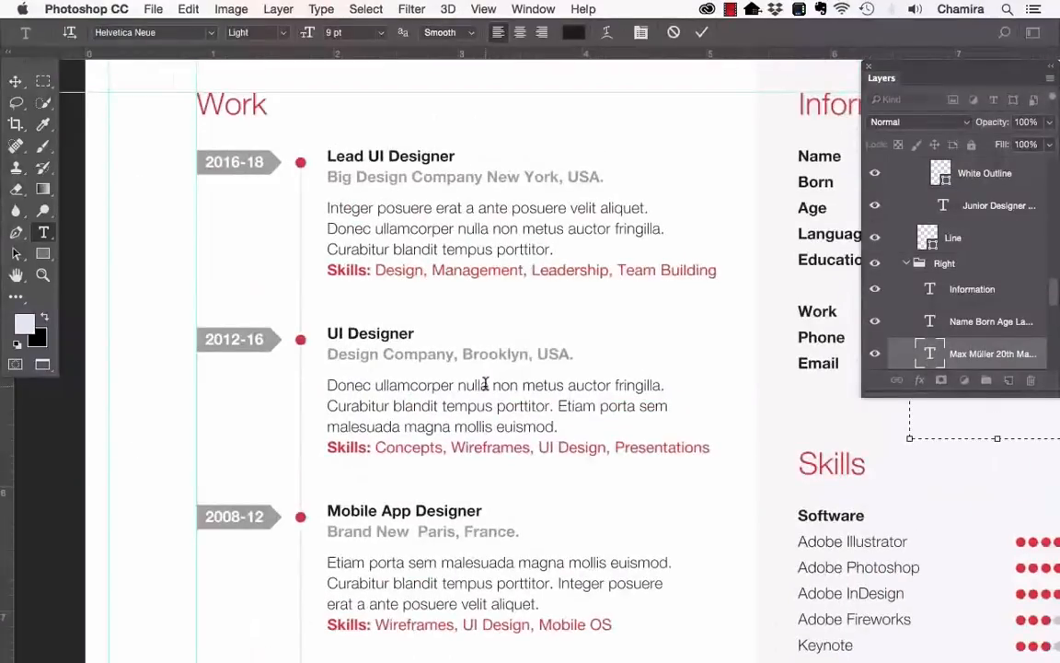